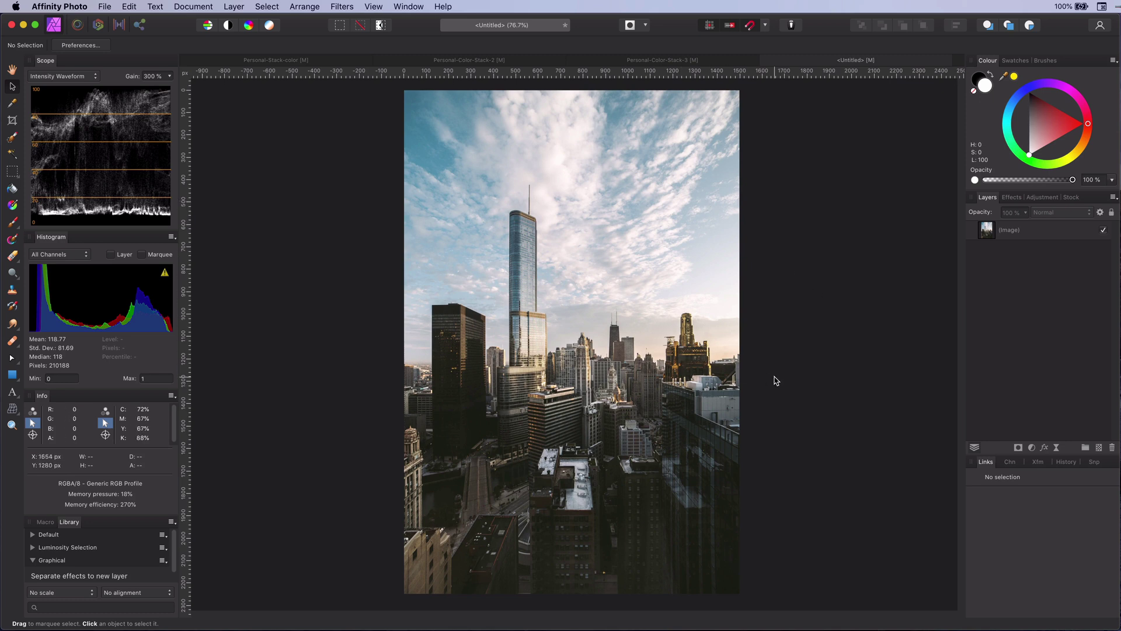
Duplicate the city image layer four times
click(1009, 236)
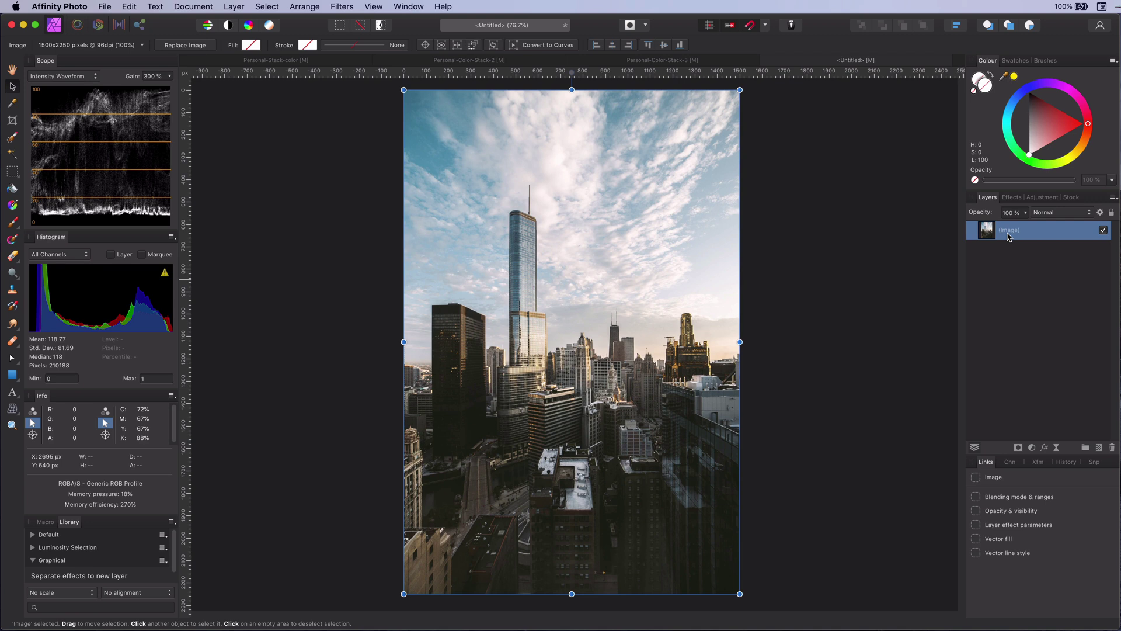
key(super+j)
key(super+j)
key(super+j)
key(super+j)
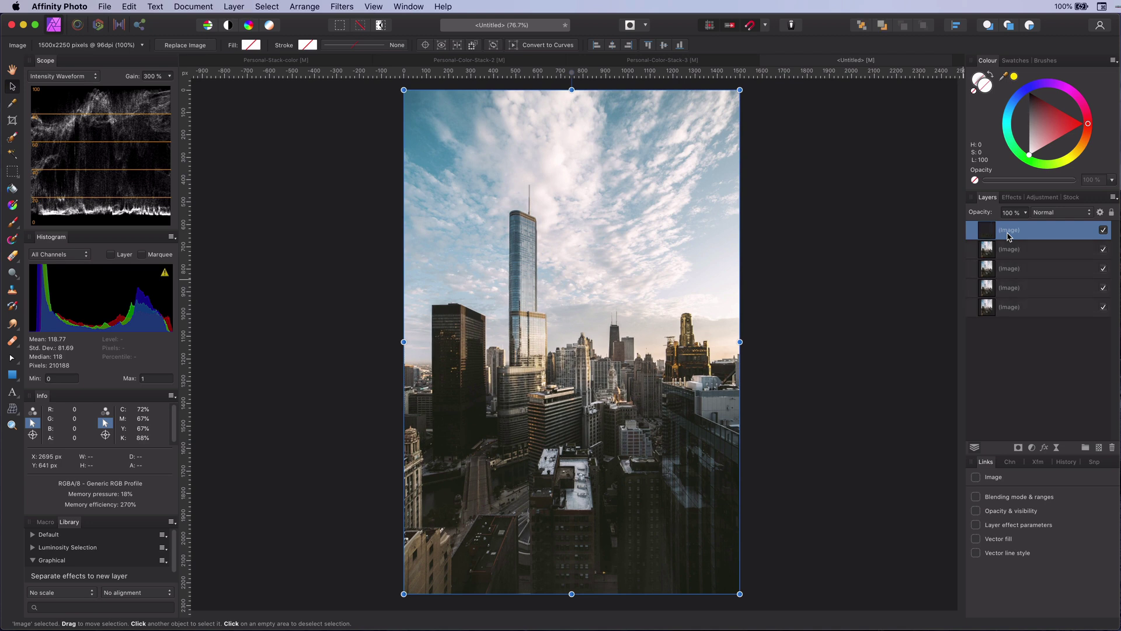
Combine the four upper image copies into a Live Stack Group, leaving the original image layer outside
shift+click(1023, 288)
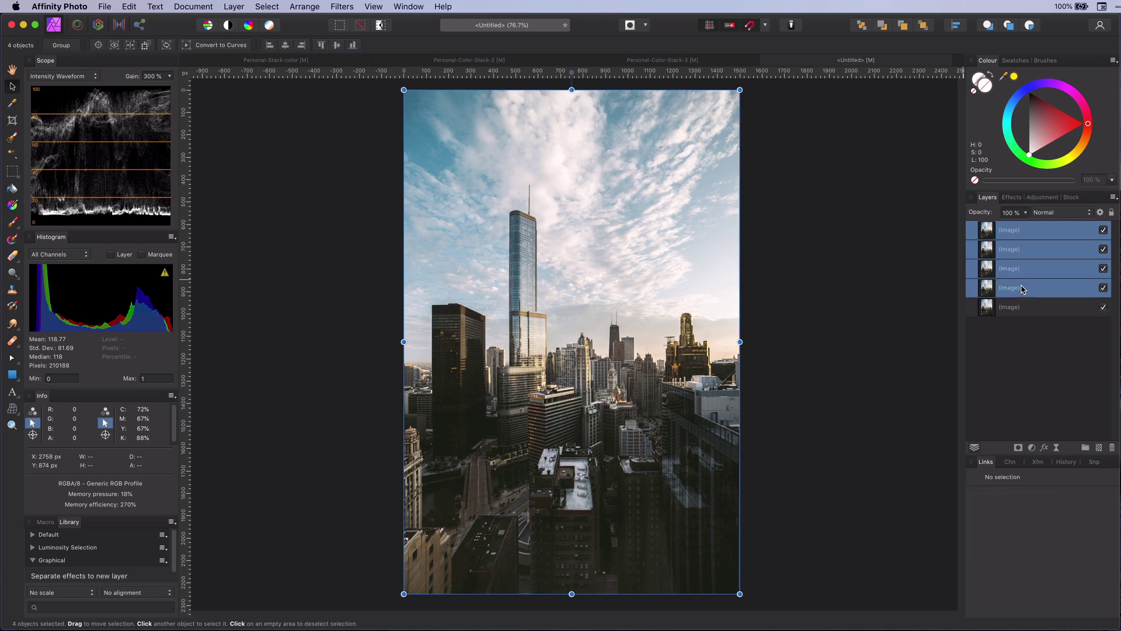
click(313, 7)
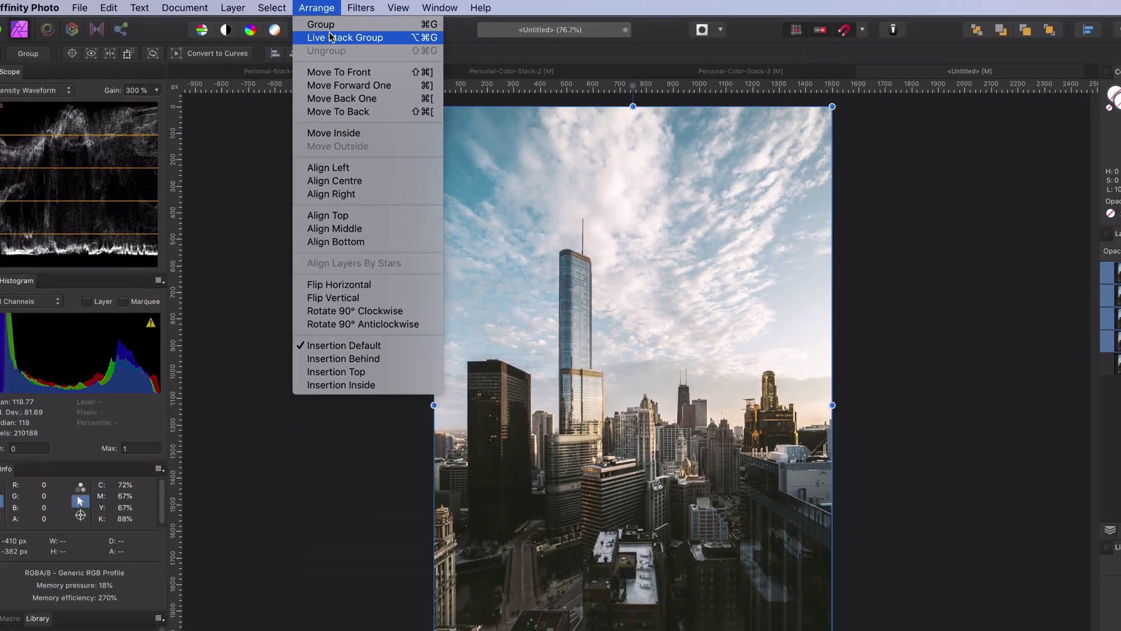
click(384, 54)
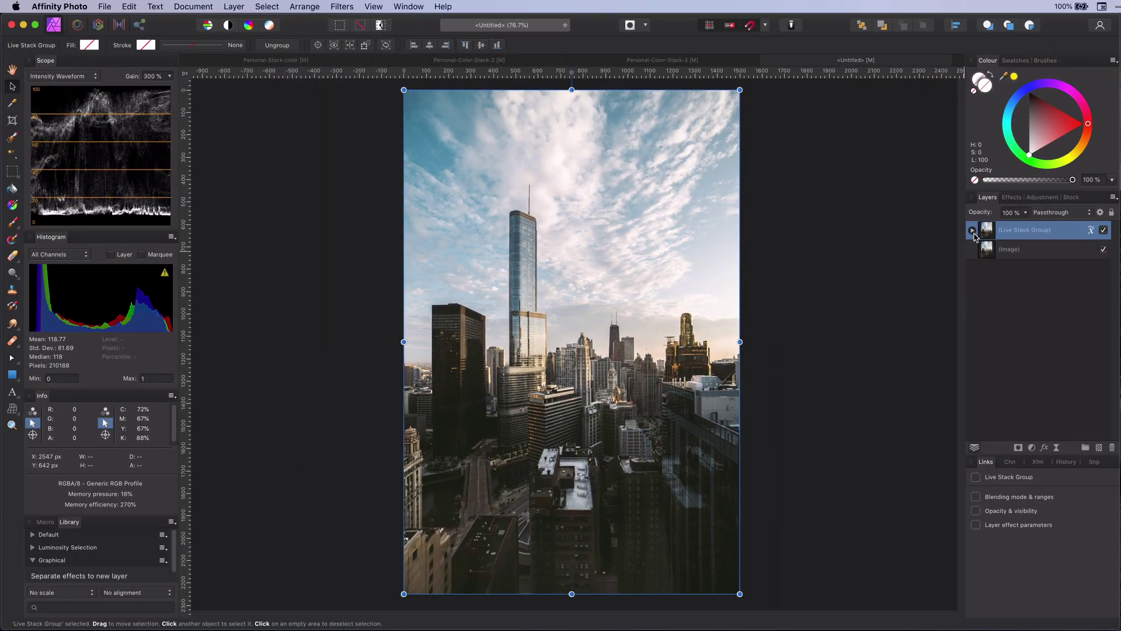
Invert the lowest and the second-from-top image copies inside the Live Stack Group
click(973, 231)
click(999, 310)
key(super+i)
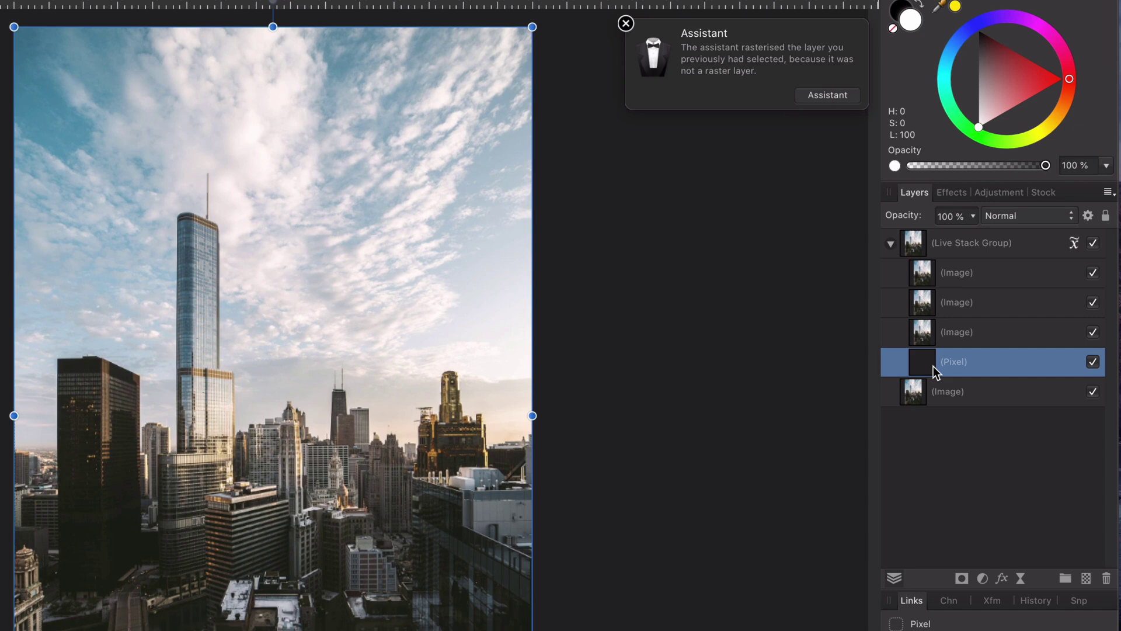
click(626, 24)
click(926, 301)
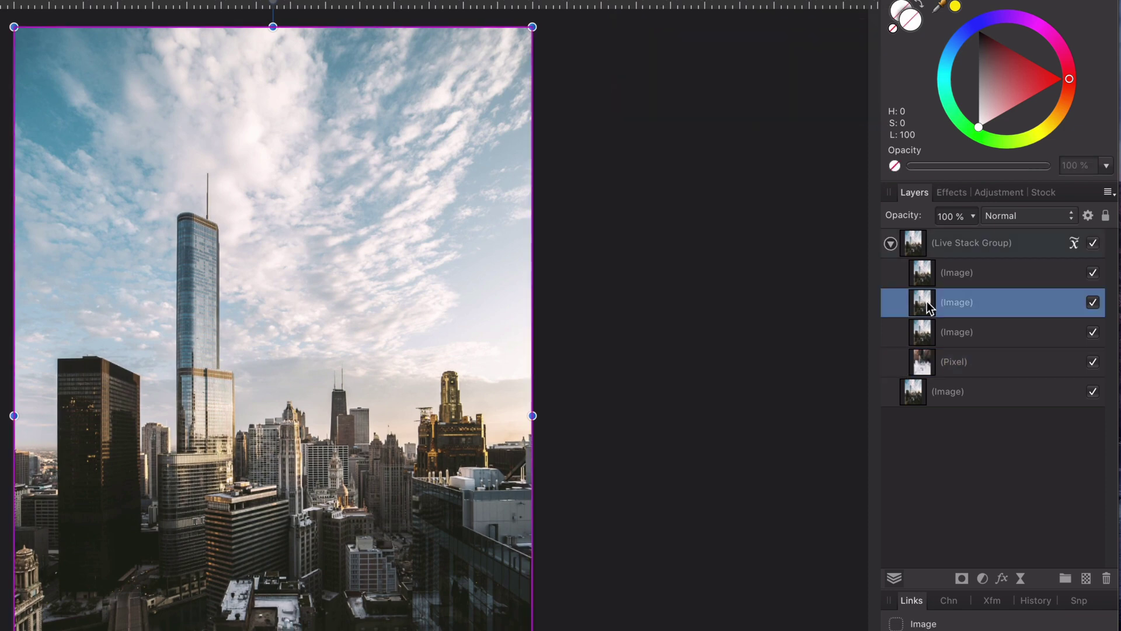
key(super+i)
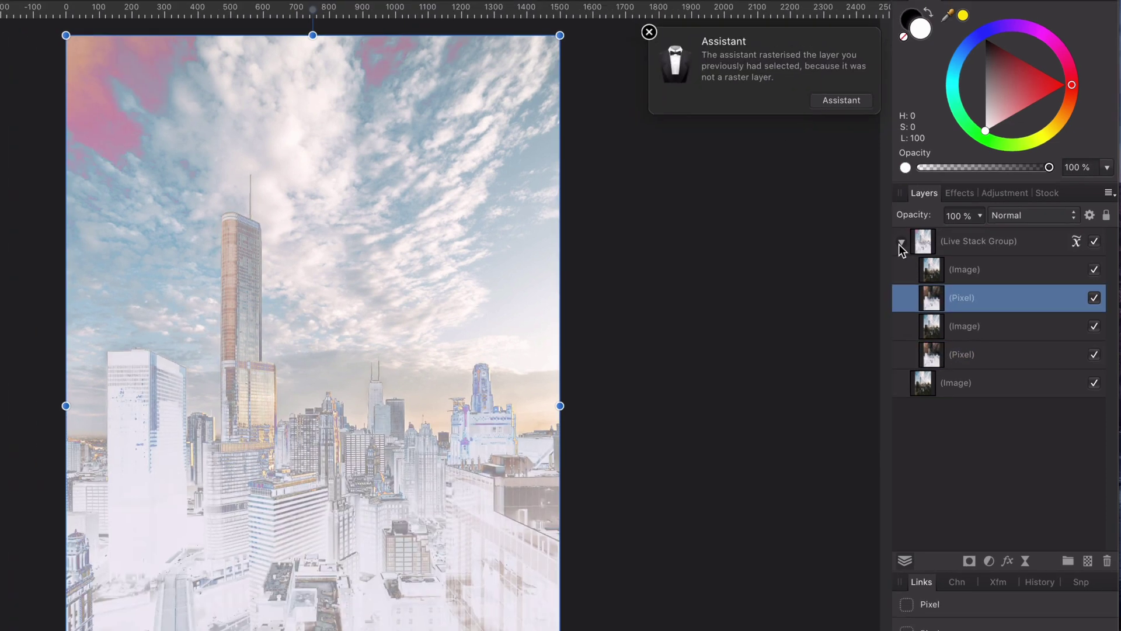
Set the Live Stack Group's stack operator to Mean
click(900, 244)
click(900, 244)
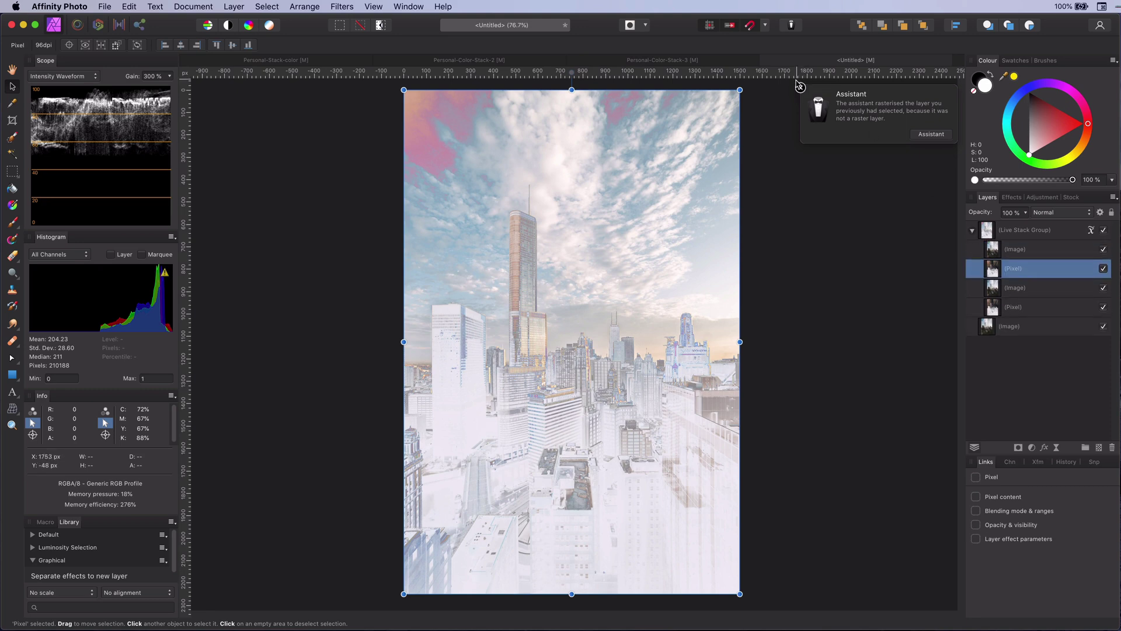
click(649, 32)
click(1091, 229)
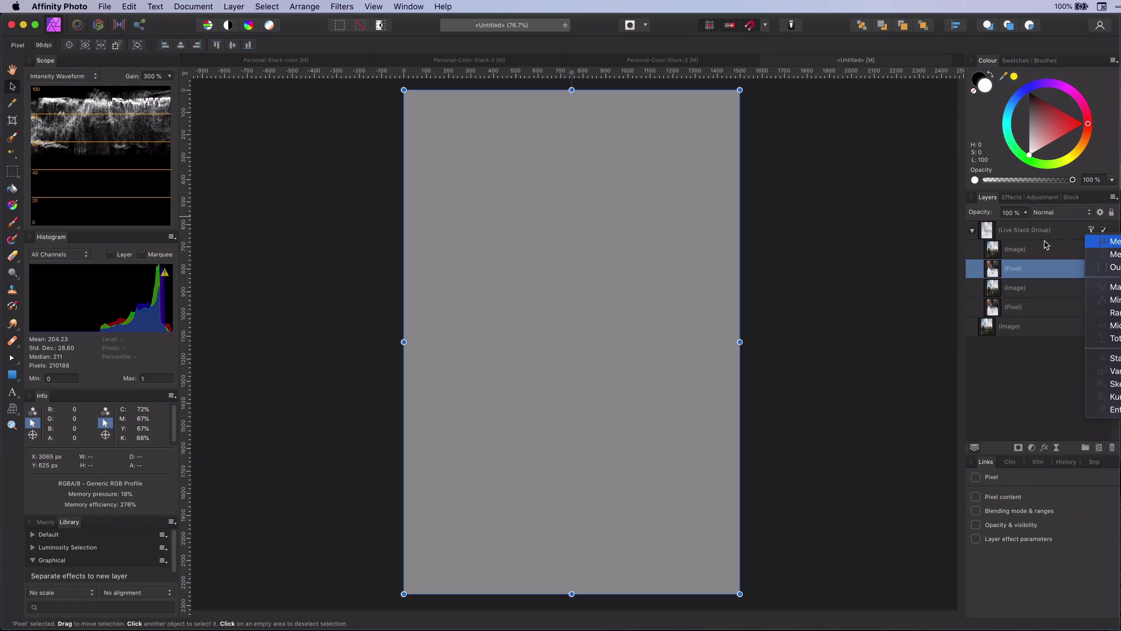
click(1045, 244)
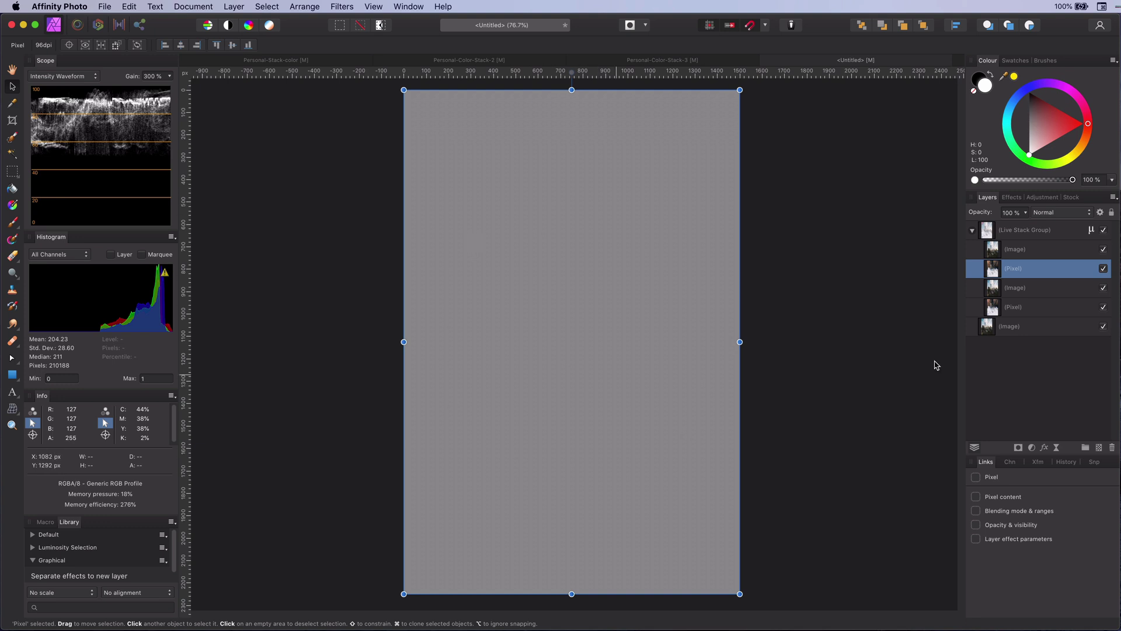
Place the Live Stack Group inside a regular group and set that group's blend mode to Overlay
click(972, 230)
click(1006, 234)
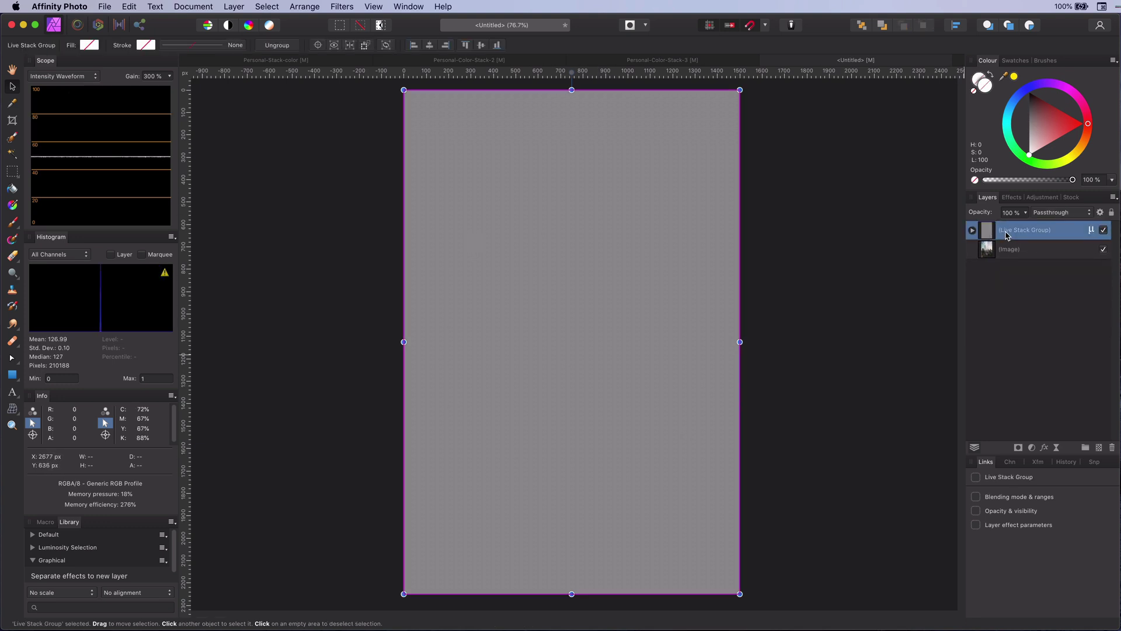
key(super+g)
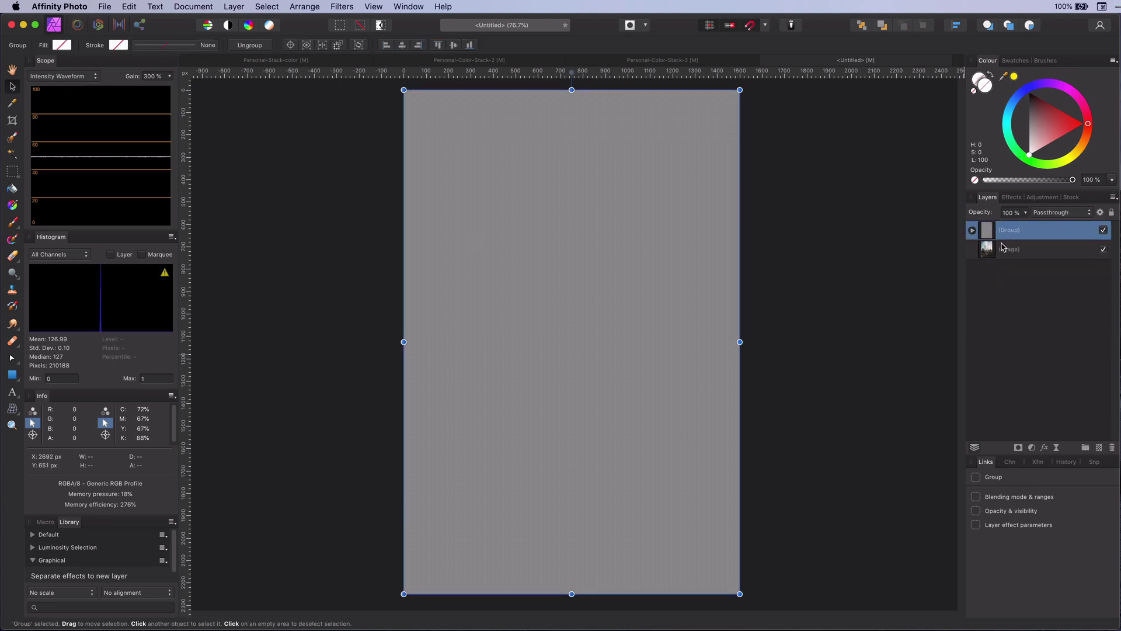
click(1055, 216)
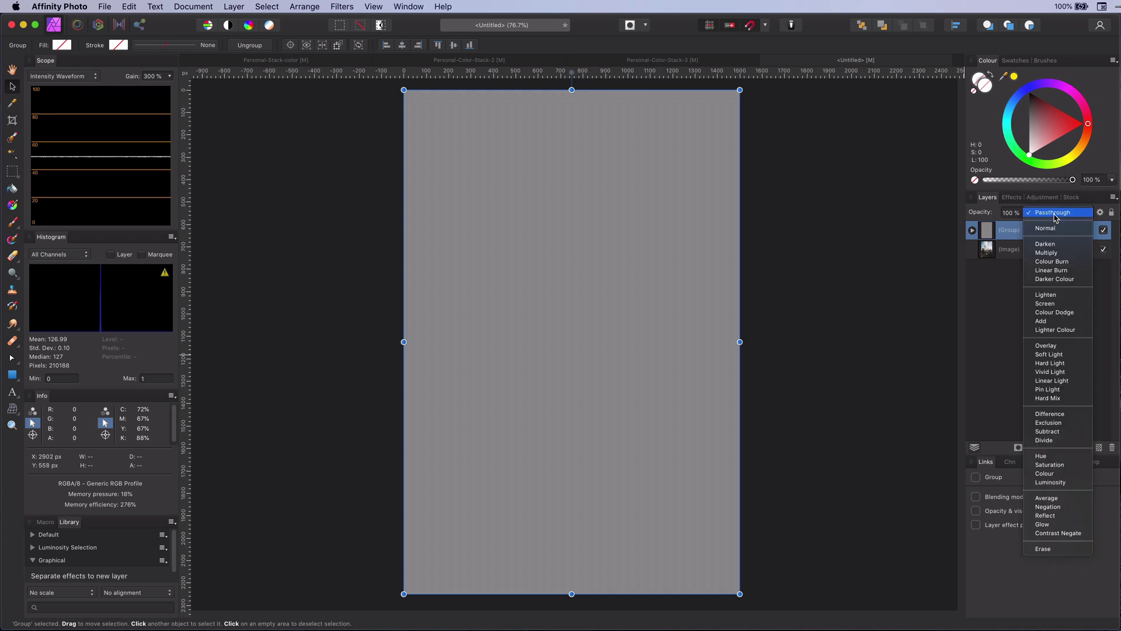
click(1048, 345)
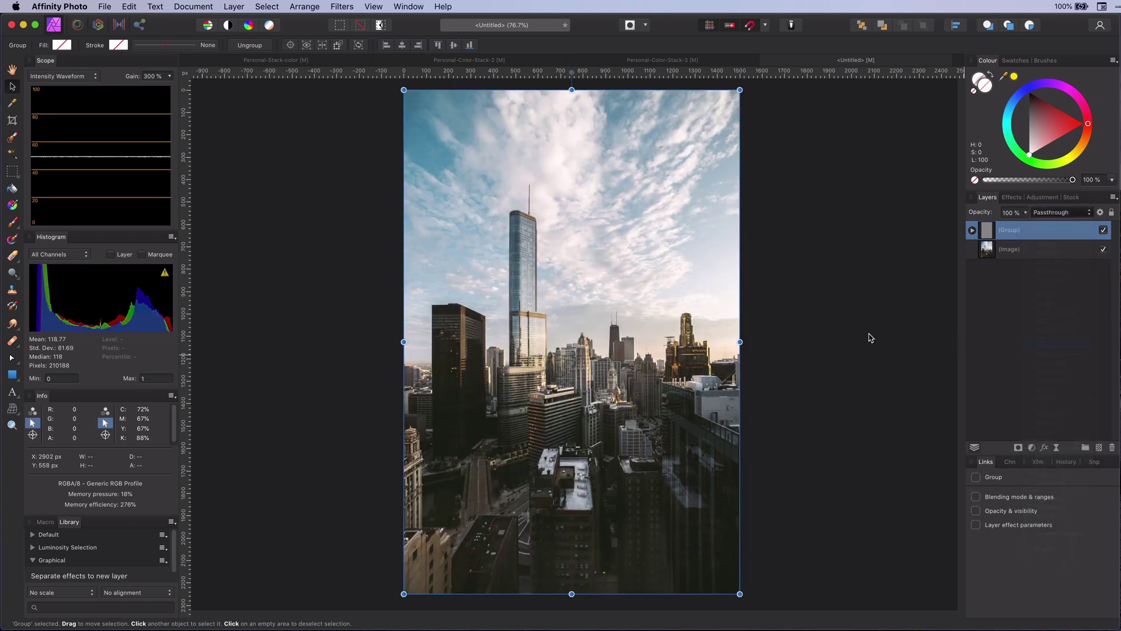
click(833, 333)
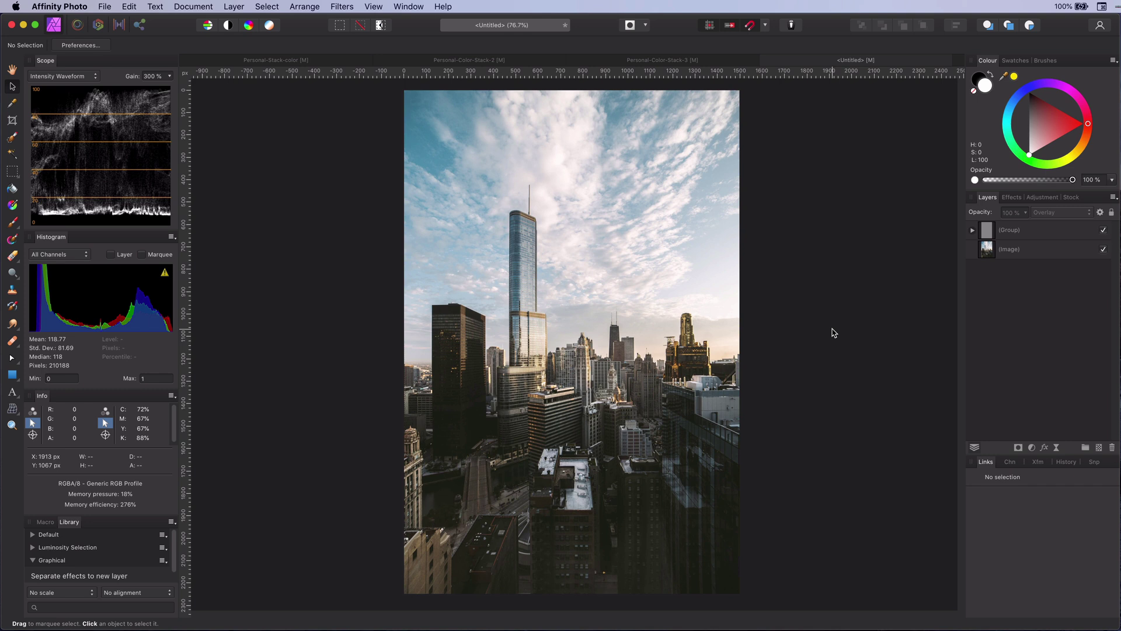
Add a Recolour adjustment and nest it inside the upper inverted pixel layer of the stack
click(972, 230)
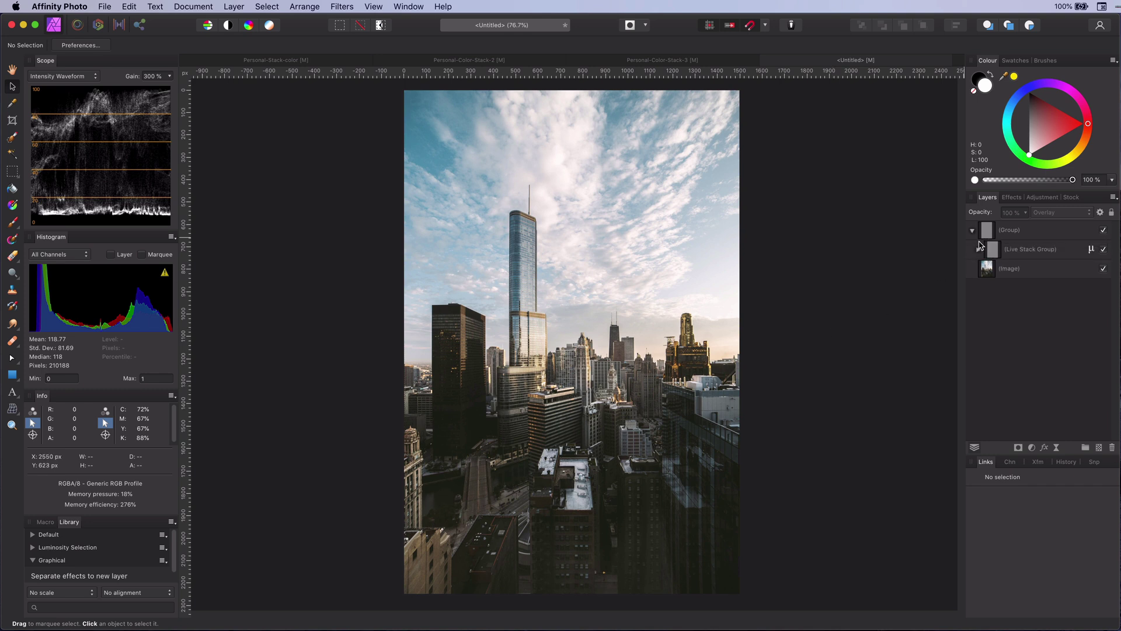
click(978, 250)
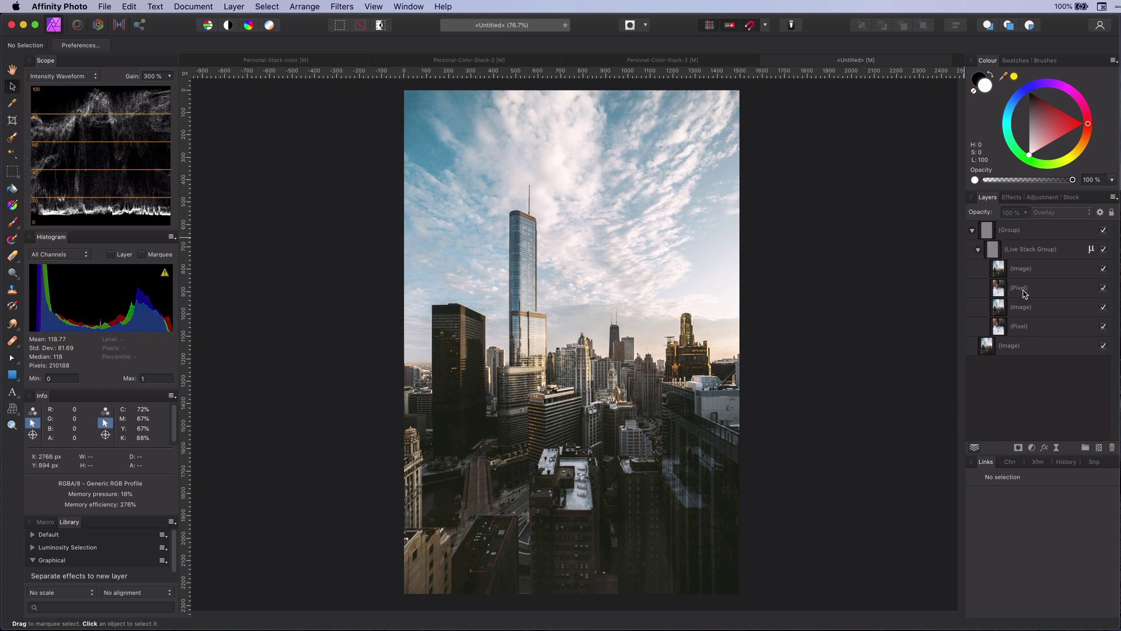
click(1022, 289)
click(1032, 447)
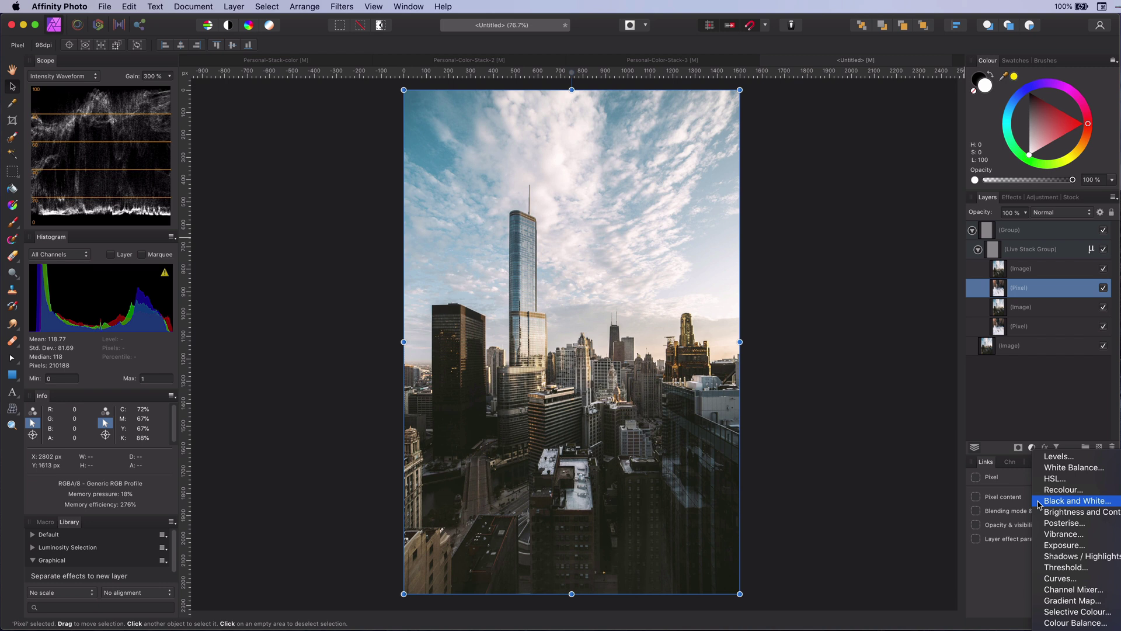
click(1060, 489)
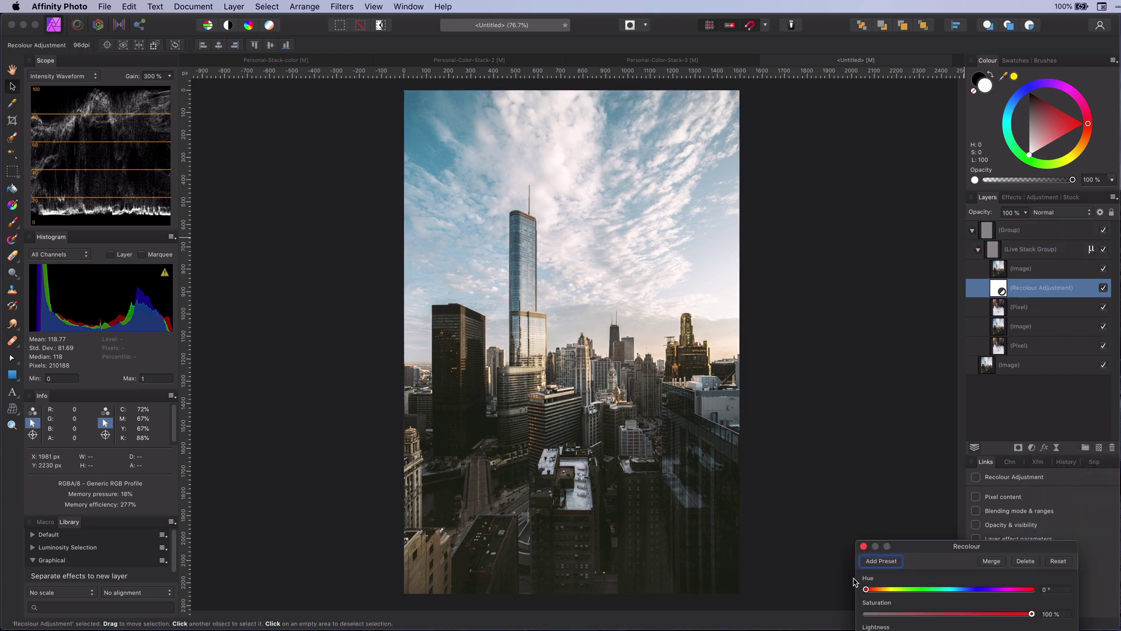
drag(1026, 289, 1039, 313)
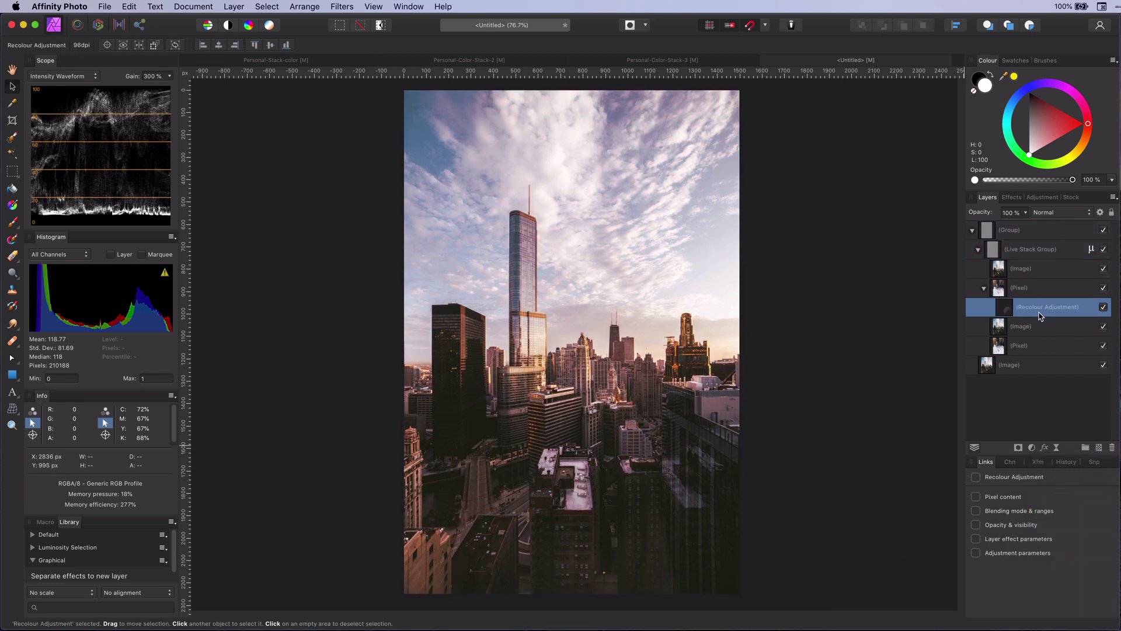
Add a Black & White adjustment and nest it inside the lower non-inverted image layer of the stack
click(1000, 329)
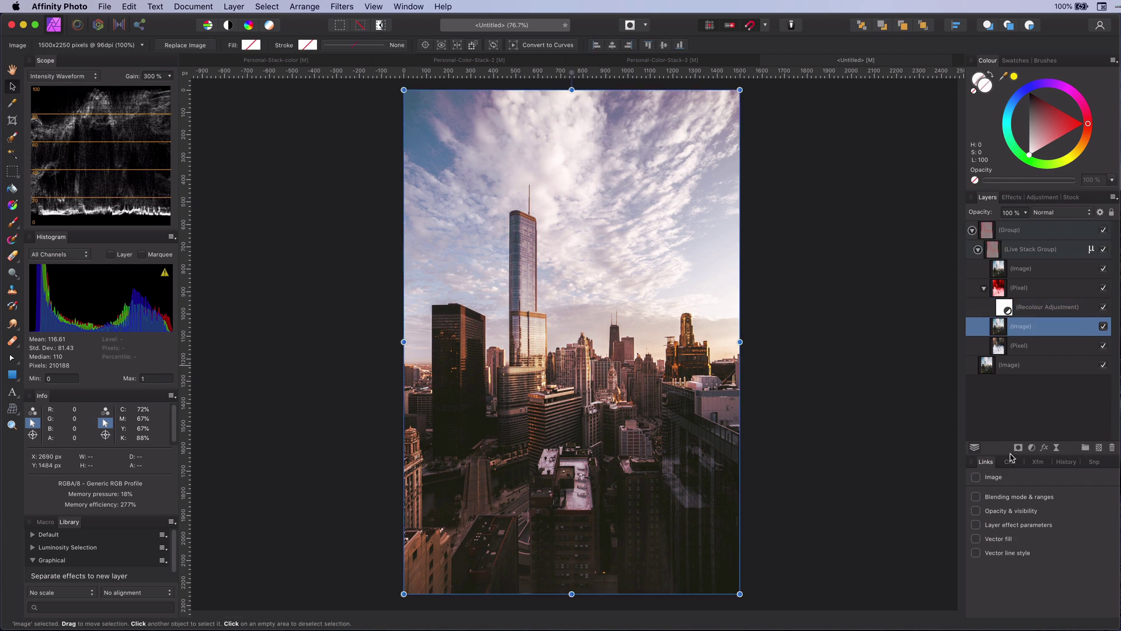
click(1032, 447)
click(1045, 497)
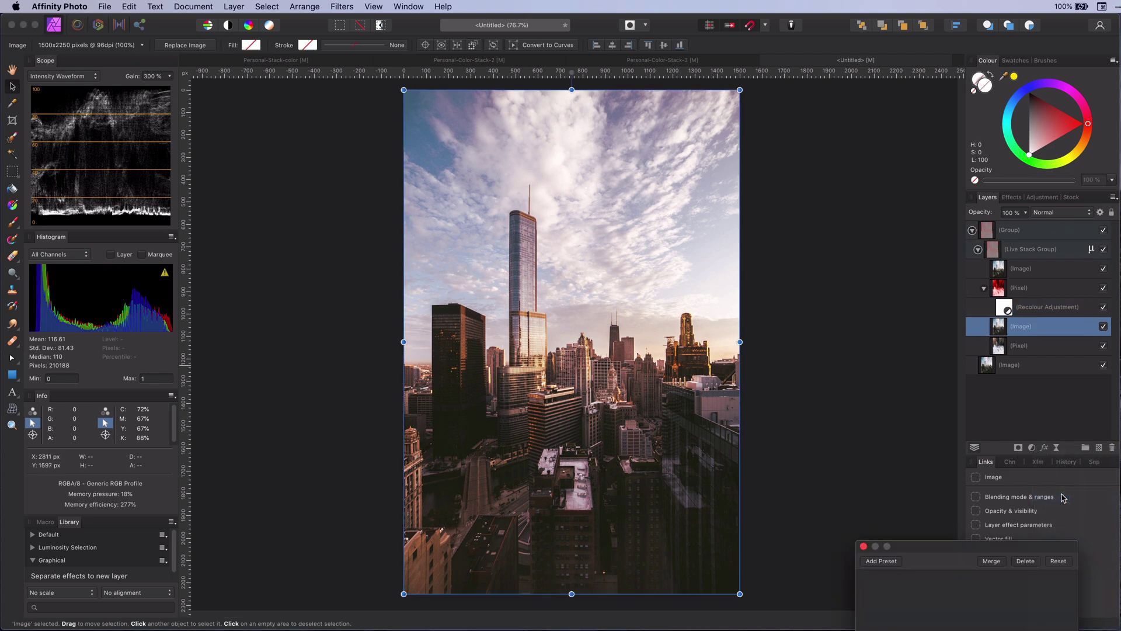
click(864, 460)
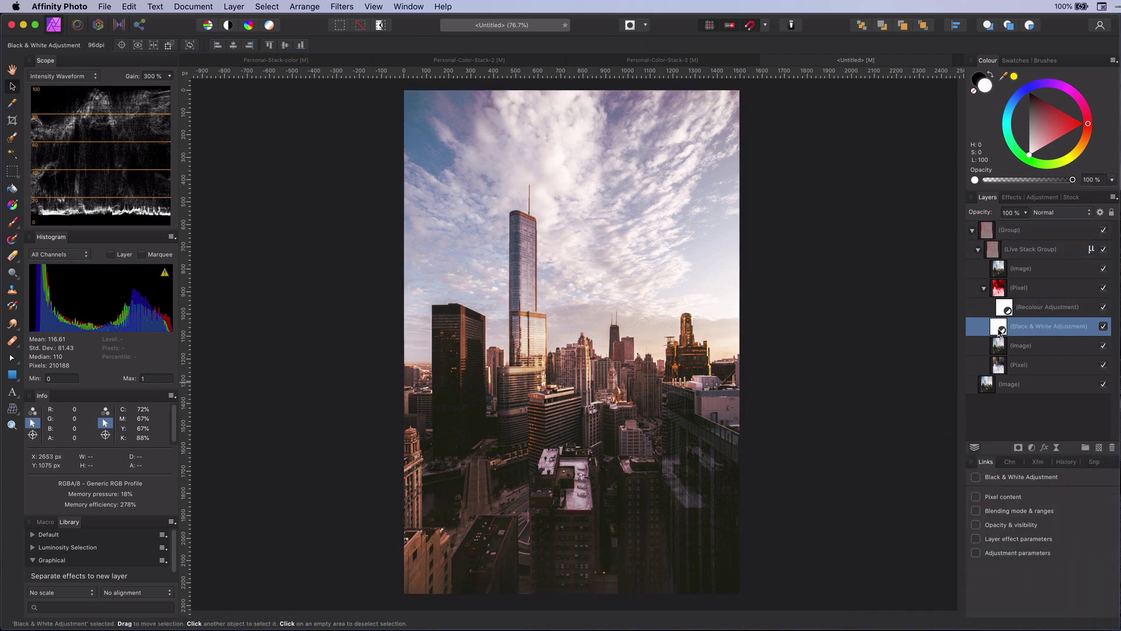
drag(1000, 329, 1032, 357)
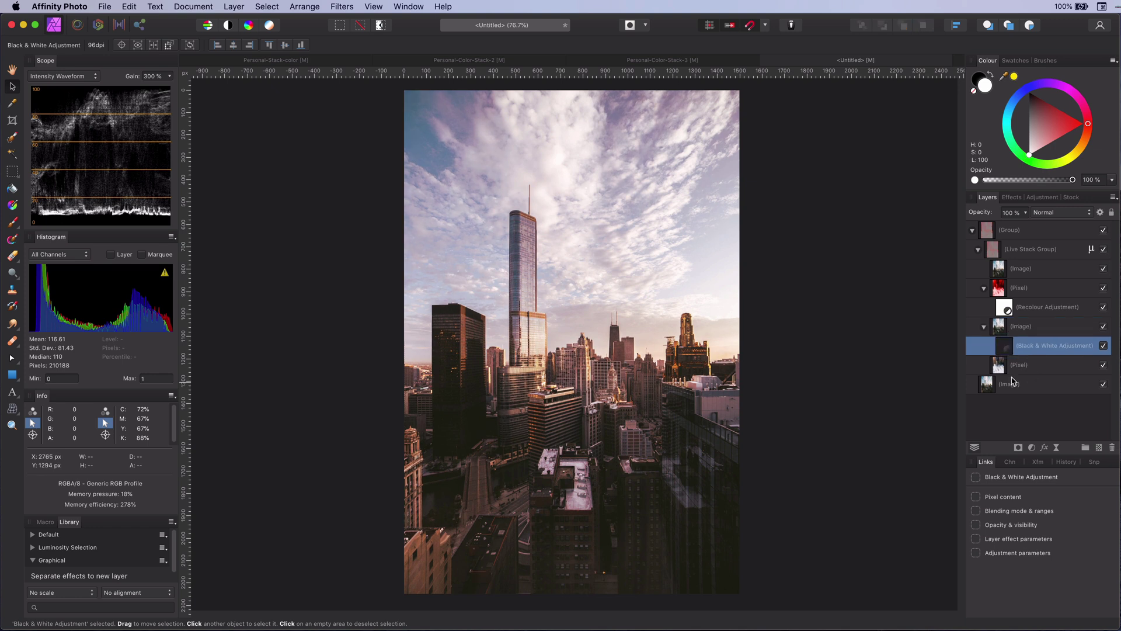
Add a Brightness / Contrast adjustment and nest it inside the lowest inverted pixel layer of the stack
click(999, 367)
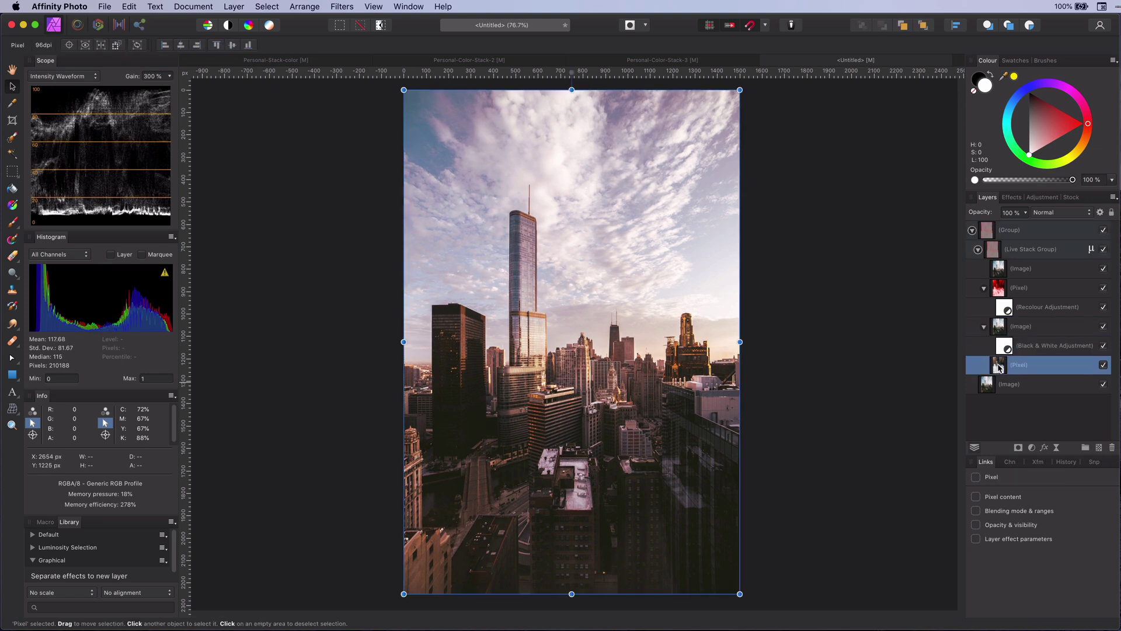
click(1032, 448)
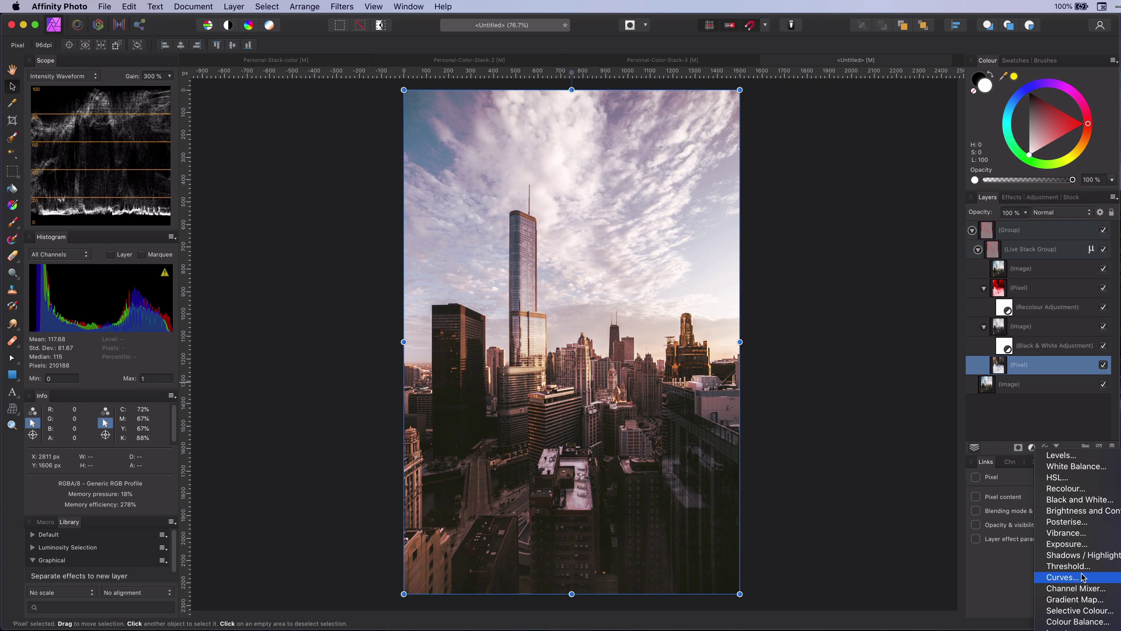
click(1075, 514)
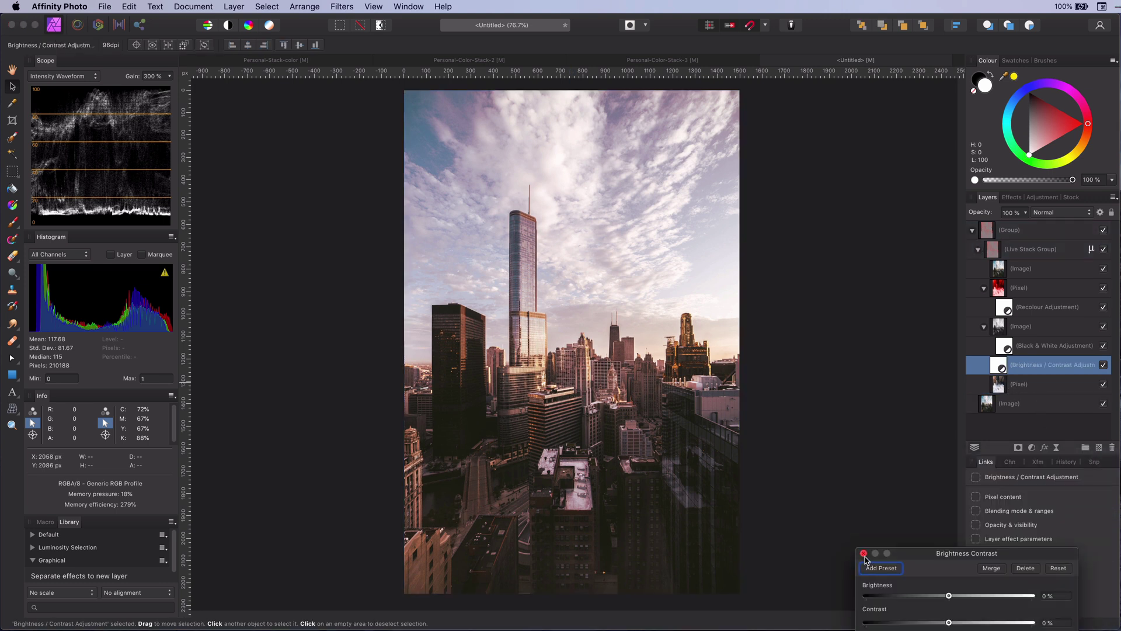
drag(894, 557, 780, 488)
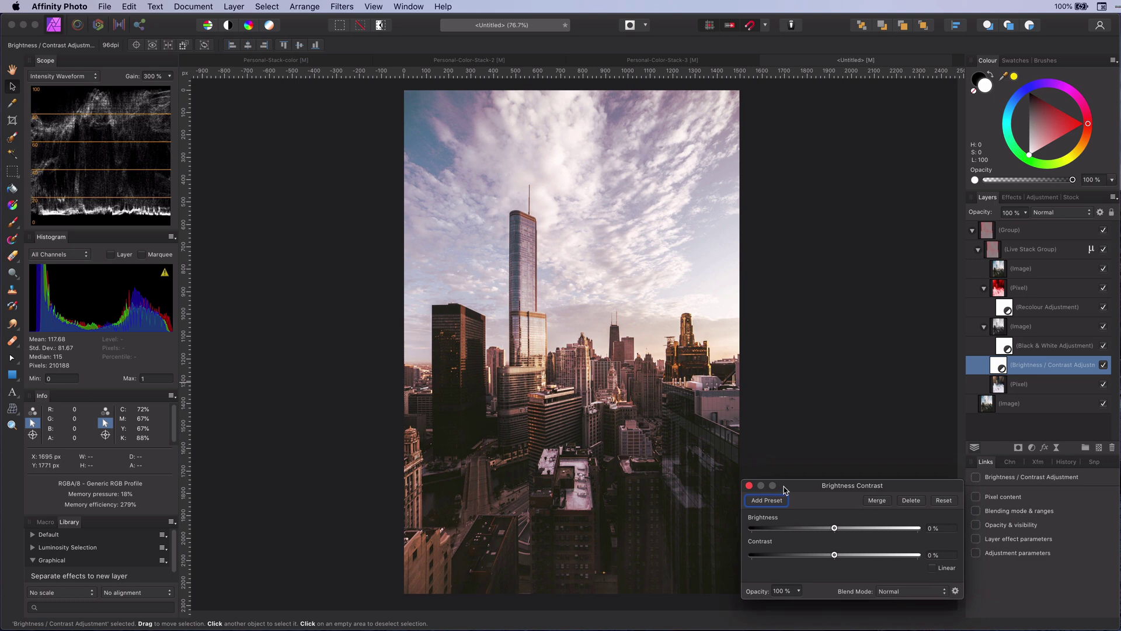
click(749, 486)
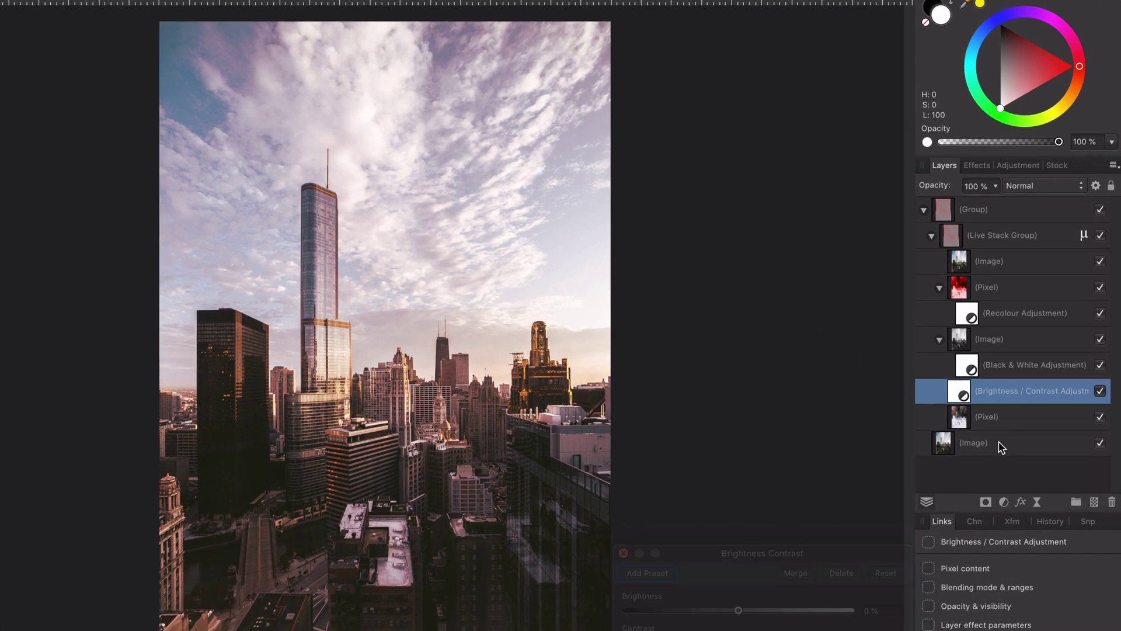
drag(1001, 368, 1028, 393)
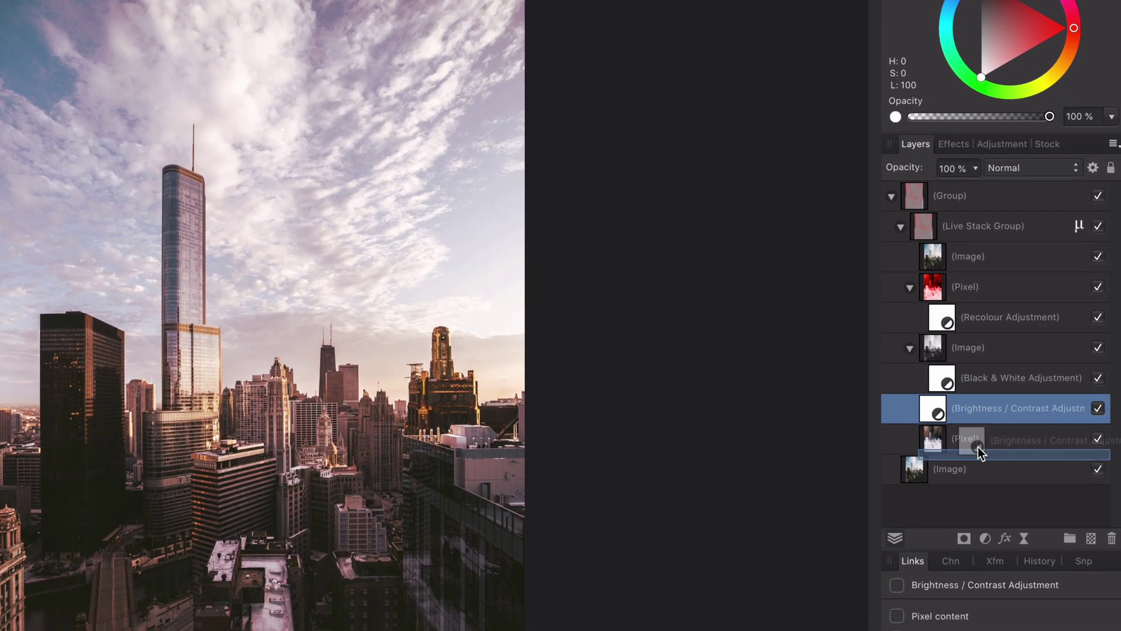
drag(979, 451, 989, 458)
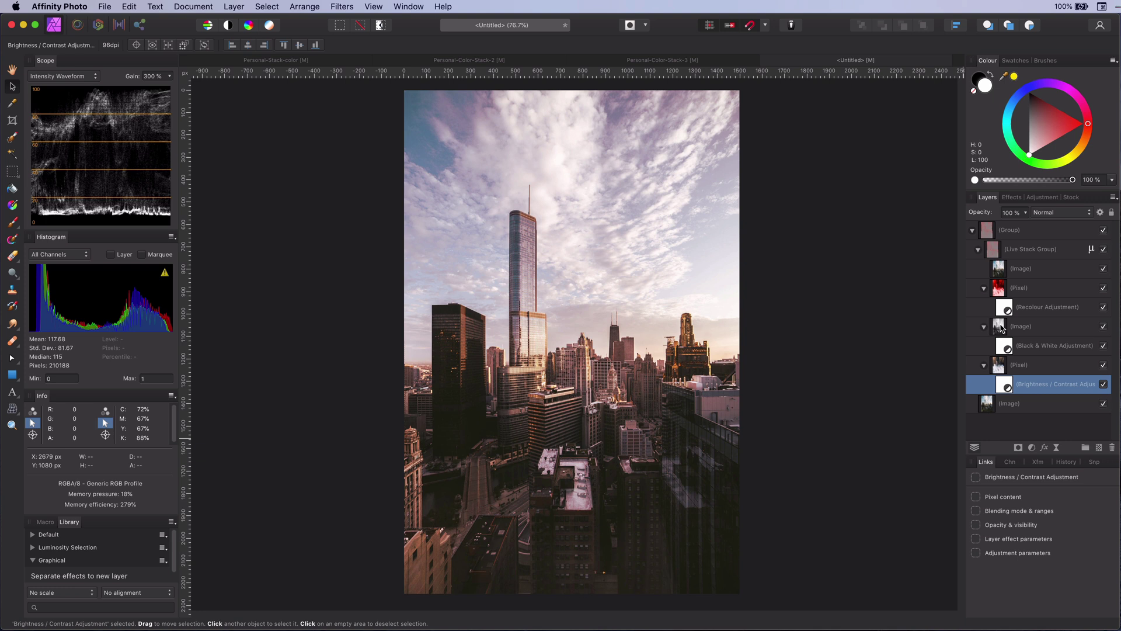
Set the Recolour adjustment's hue to 17.5°, keep its saturation high and reduce its lightness moderately
click(1008, 311)
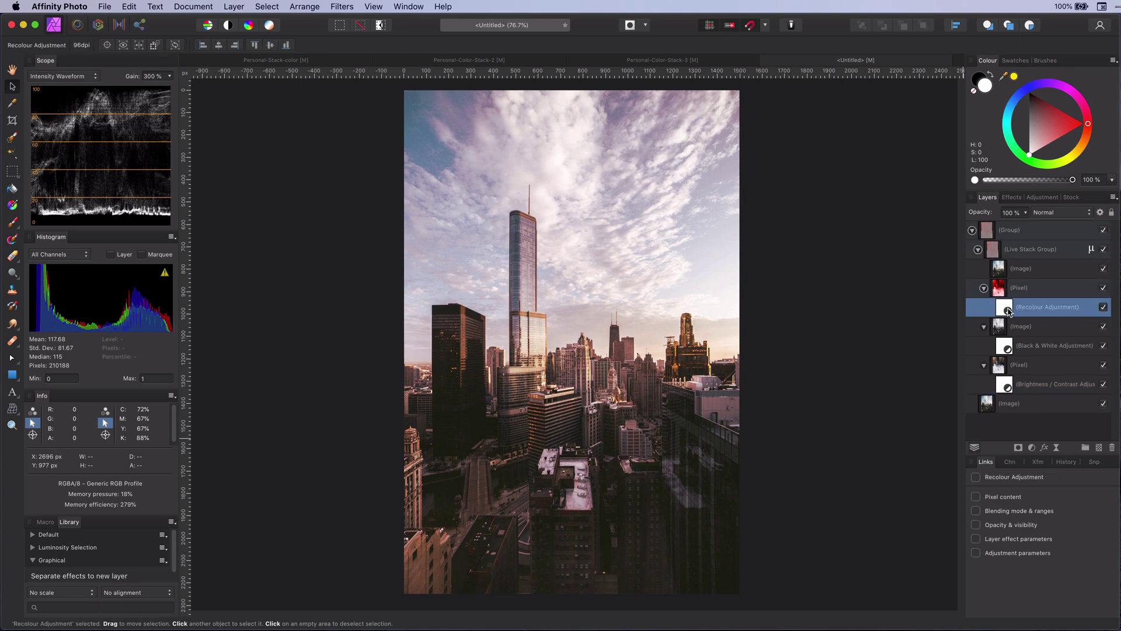
double_click(1008, 312)
mouse_move(752, 522)
mouse_down()
mouse_move(852, 527)
mouse_move(770, 525)
mouse_up()
drag(834, 571, 790, 571)
drag(917, 546, 866, 547)
drag(770, 521, 760, 523)
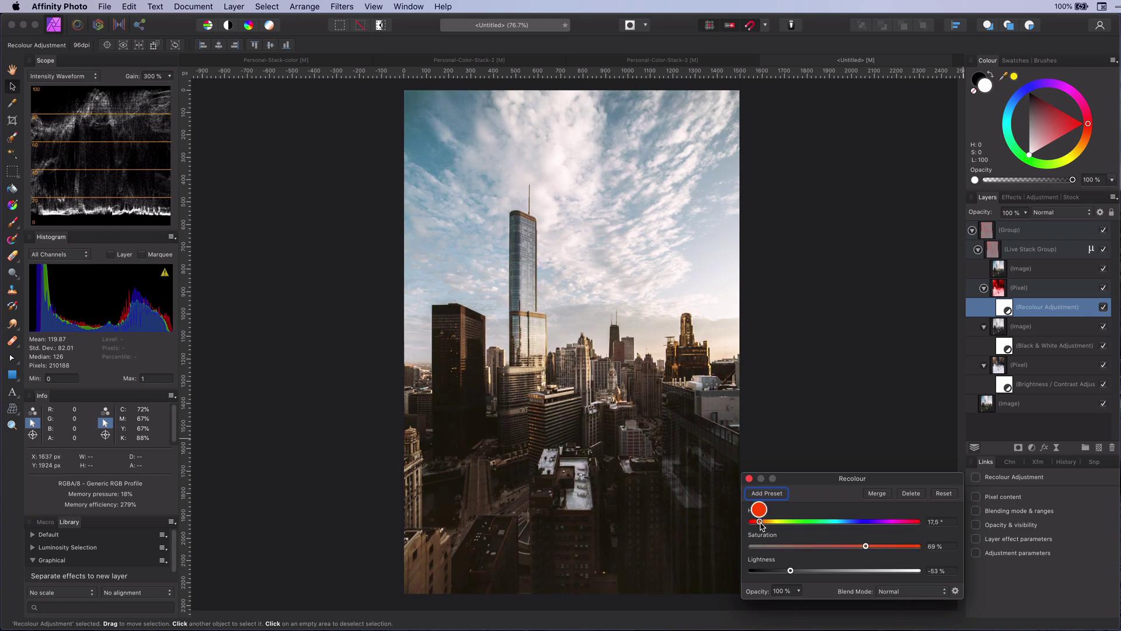
drag(791, 571, 818, 574)
drag(865, 546, 917, 547)
click(749, 479)
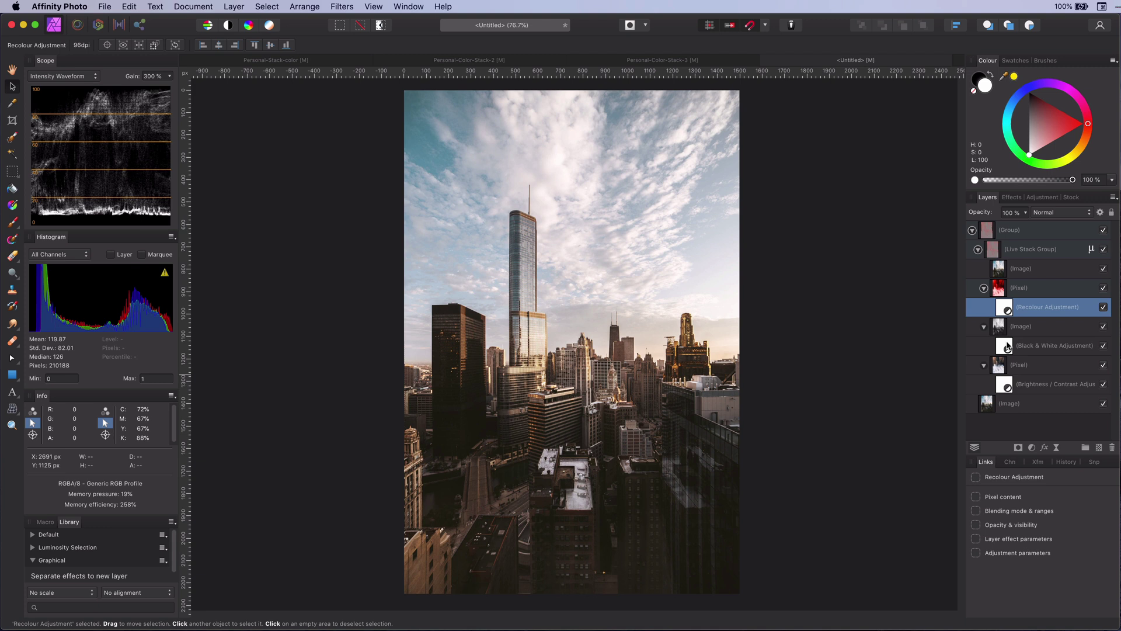
Set the nested Black & White adjustment's red to -182%, yellow to 300%, cyan and blue to -200%, and reduce its green strongly
double_click(1006, 345)
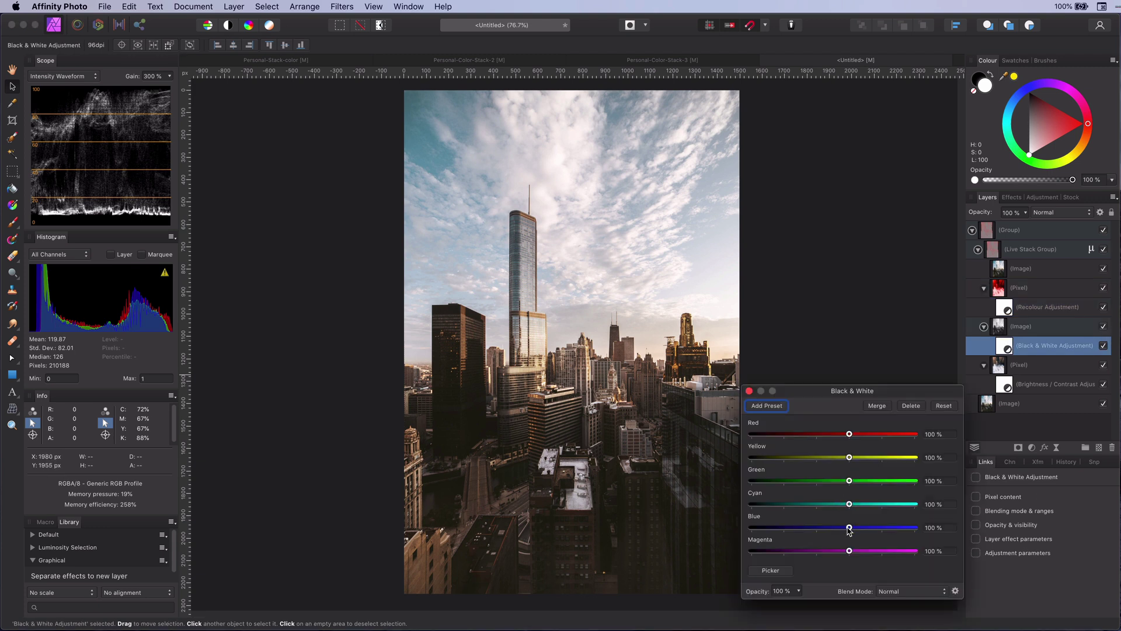
drag(870, 530, 743, 527)
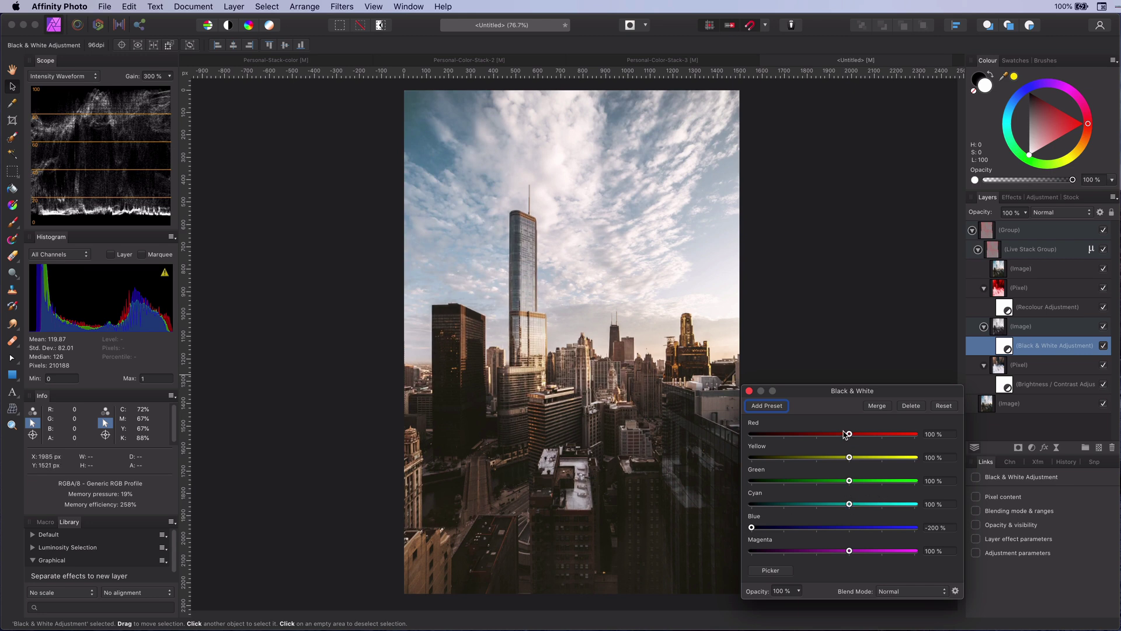
drag(845, 434, 757, 448)
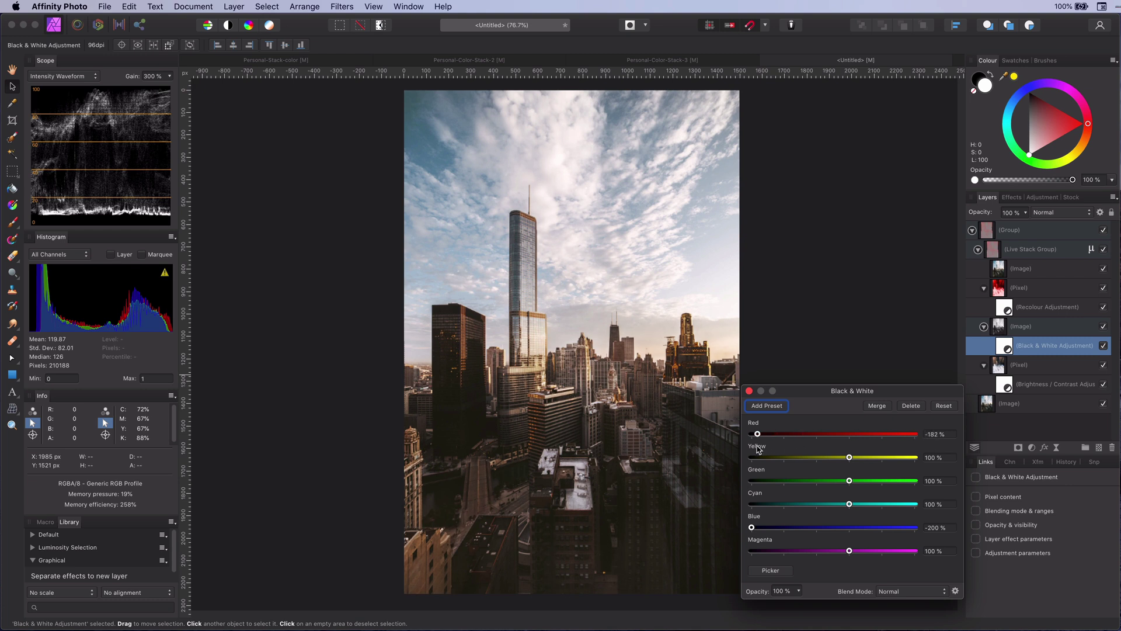
drag(850, 457, 915, 458)
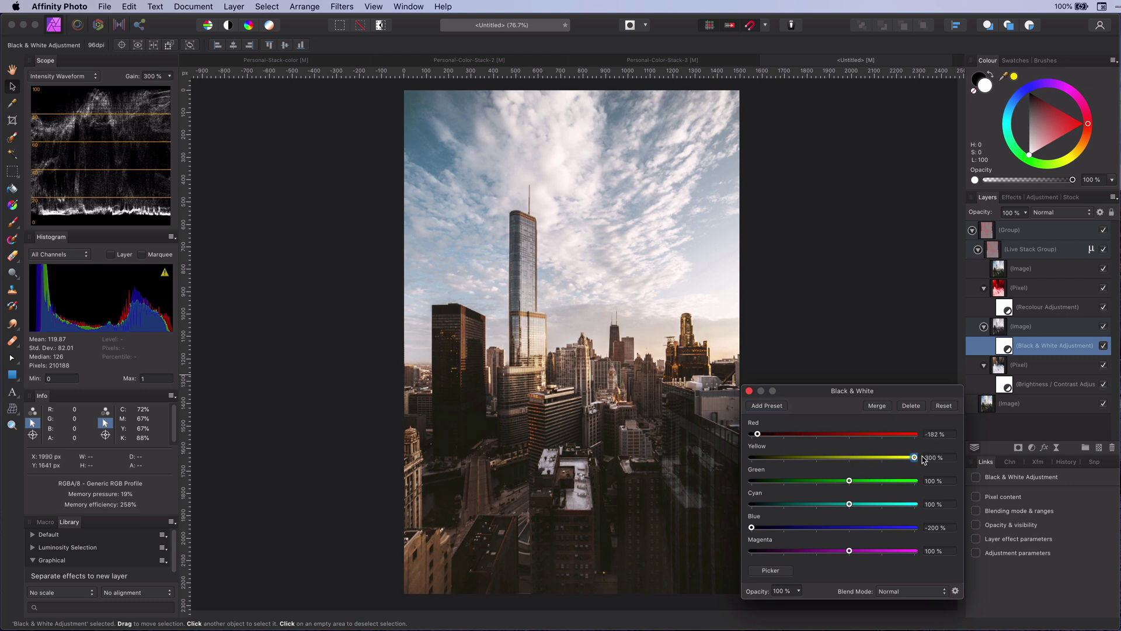
drag(849, 504, 749, 505)
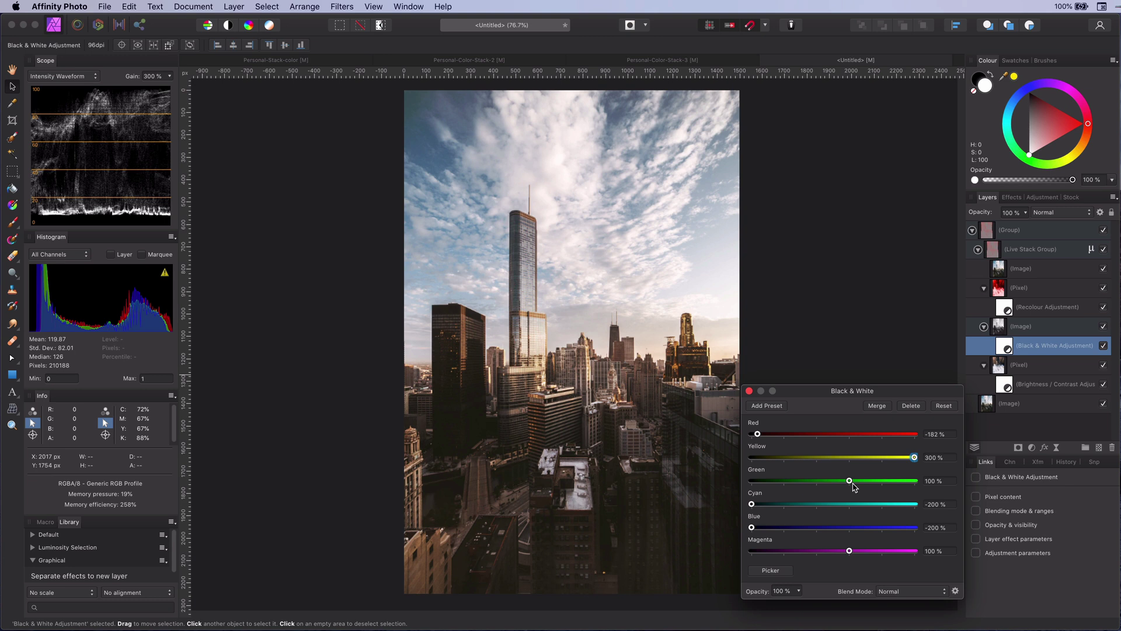
drag(849, 480, 779, 481)
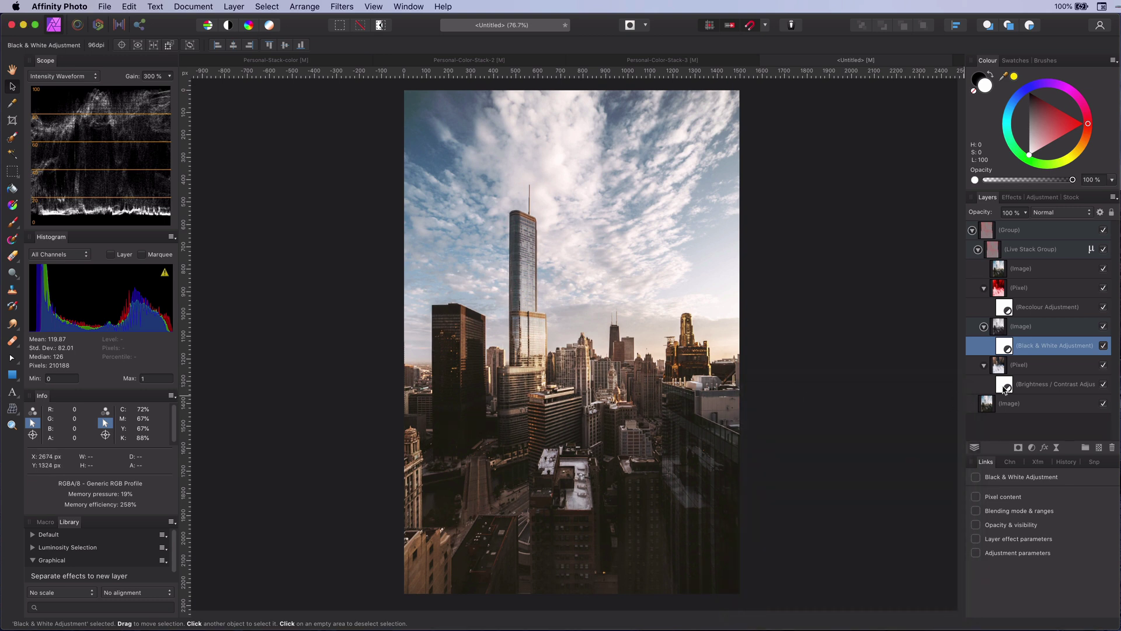
Set the nested Brightness / Contrast adjustment's contrast to 98% and brightness to 15%
double_click(1005, 386)
drag(834, 555, 915, 551)
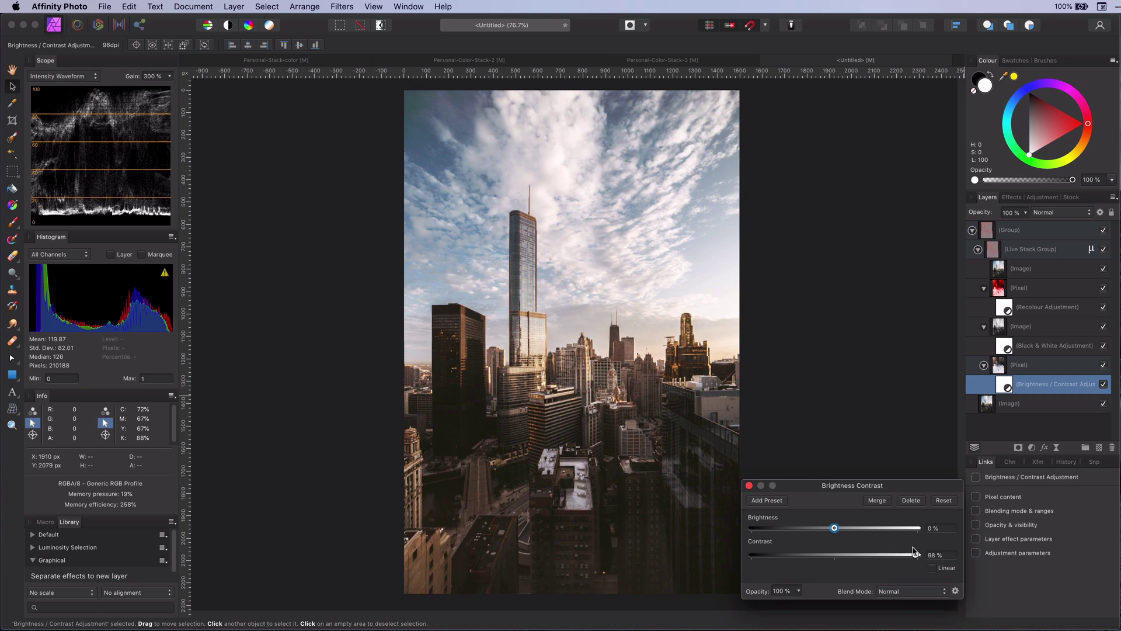
drag(835, 527, 774, 534)
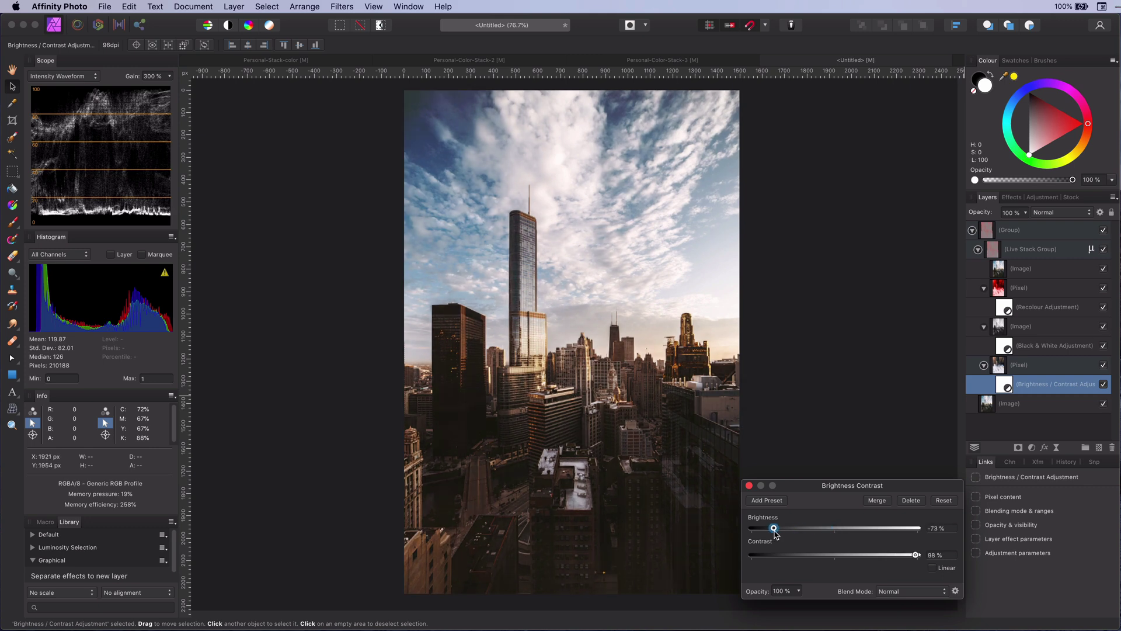
drag(774, 532, 848, 529)
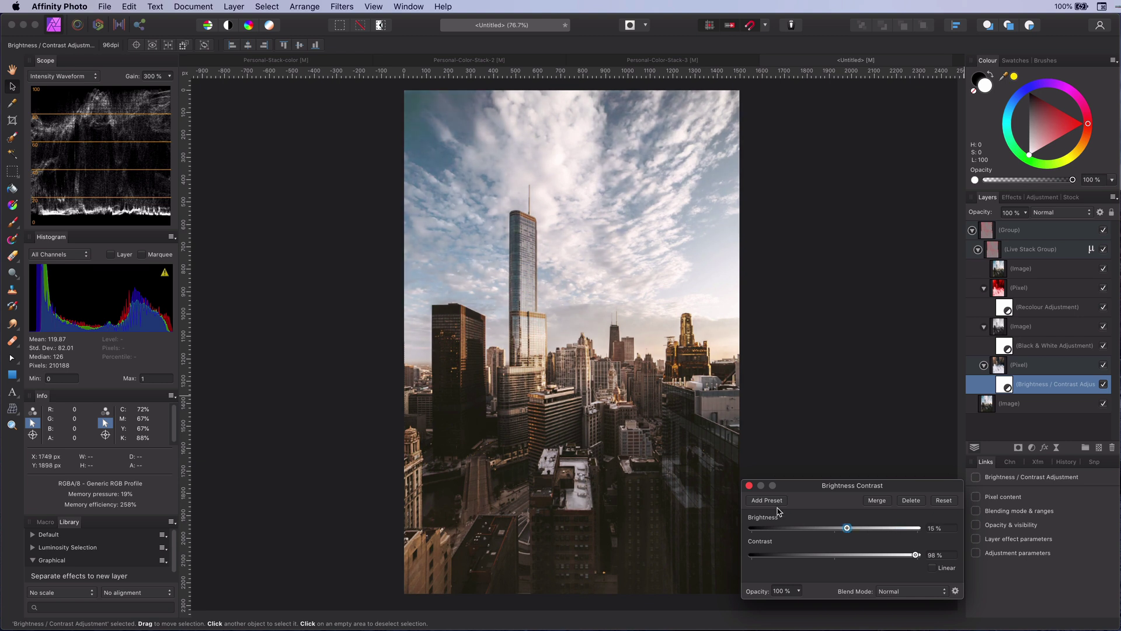
click(749, 486)
Add a Shadows / Highlights adjustment and nest it inside the lowest inverted pixel layer of the stack
click(1022, 364)
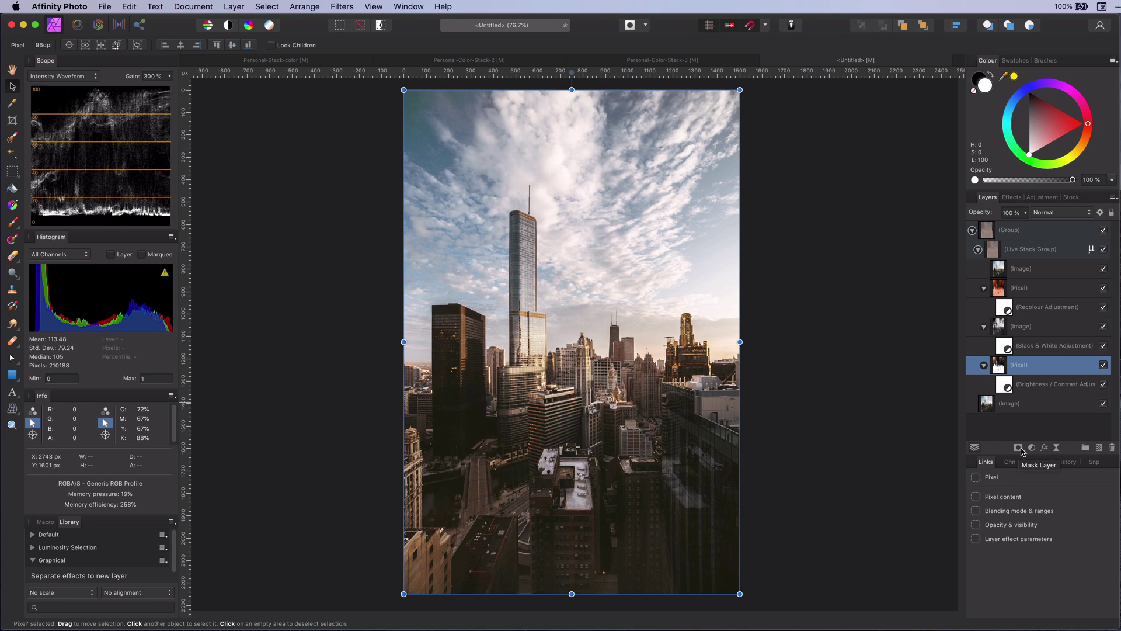
click(1031, 448)
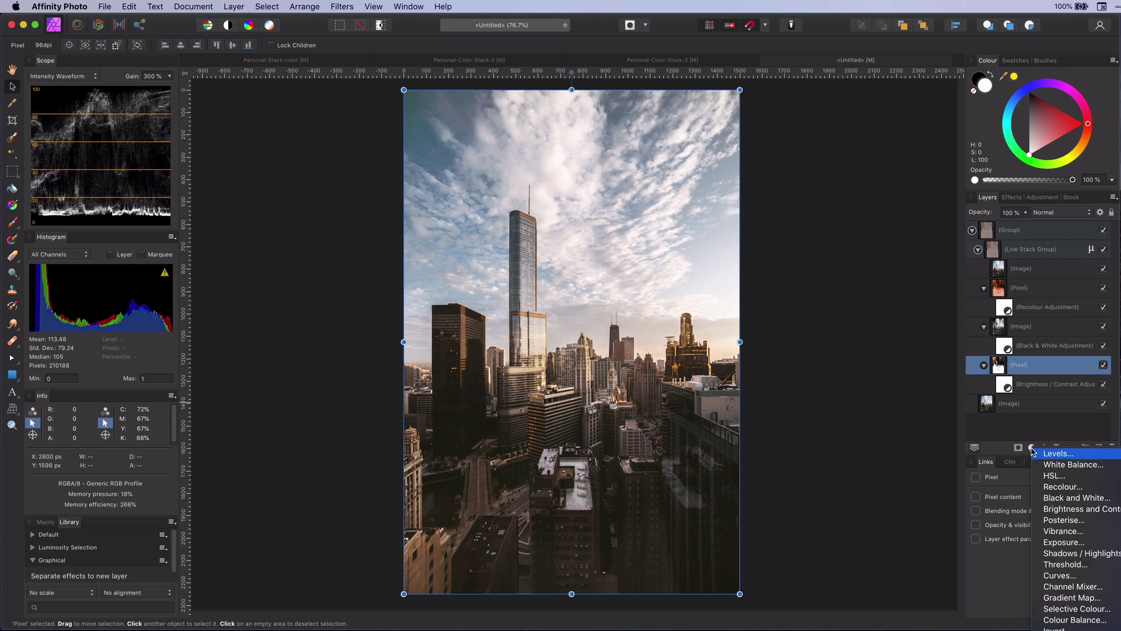
click(1065, 555)
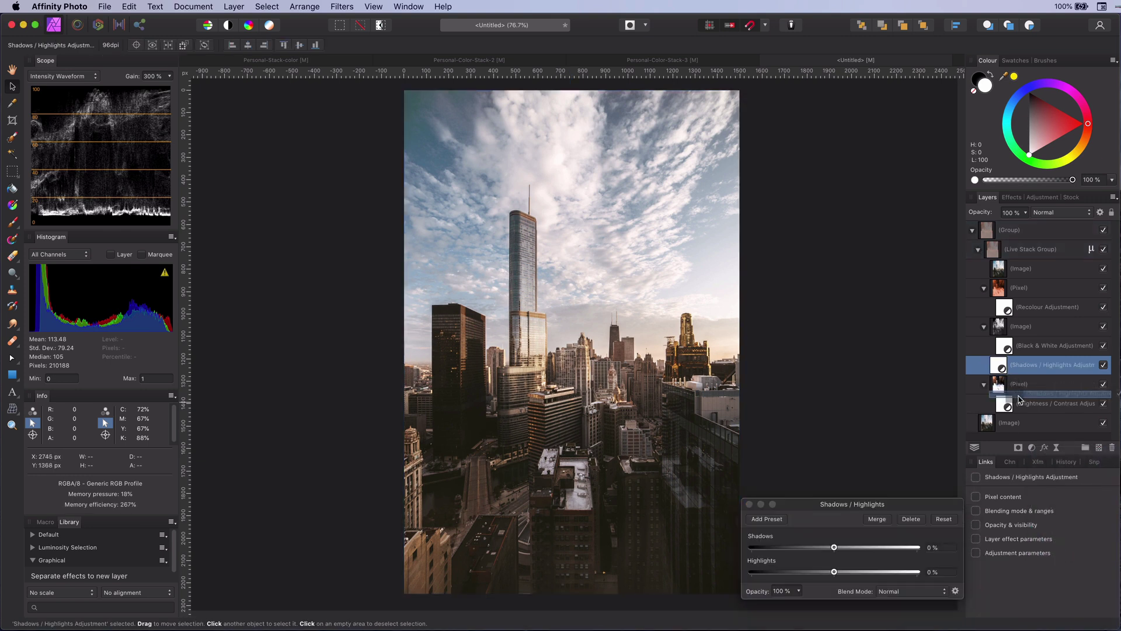
Lower the Shadows / Highlights adjustment's highlights to -127% and hide the neighbouring Brightness / Contrast adjustment
drag(834, 572, 800, 575)
click(1103, 404)
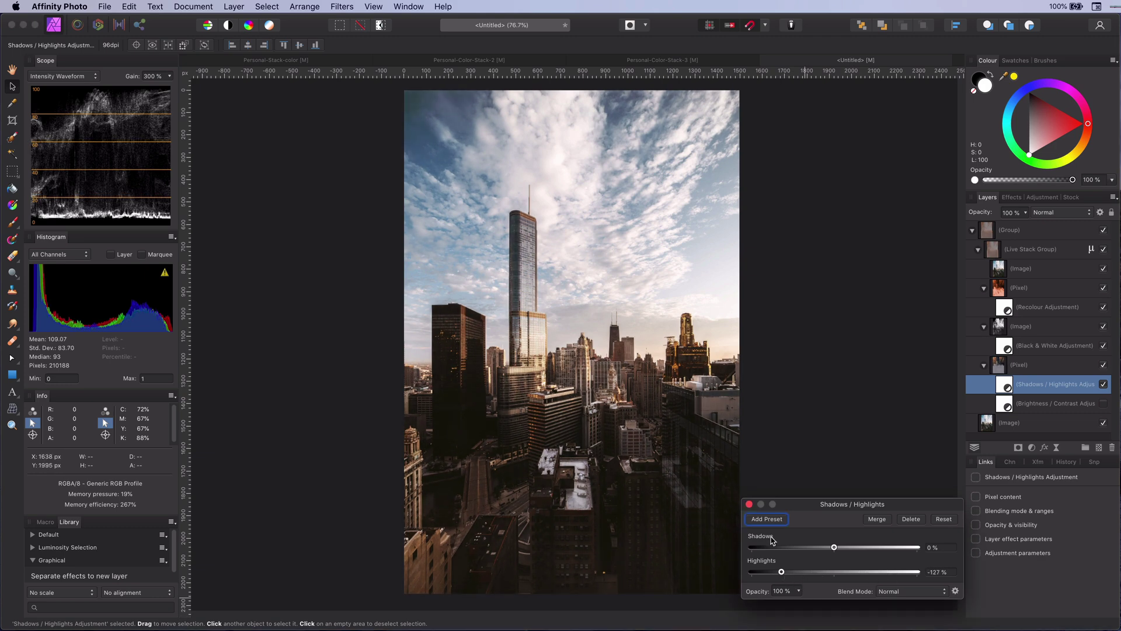
click(749, 504)
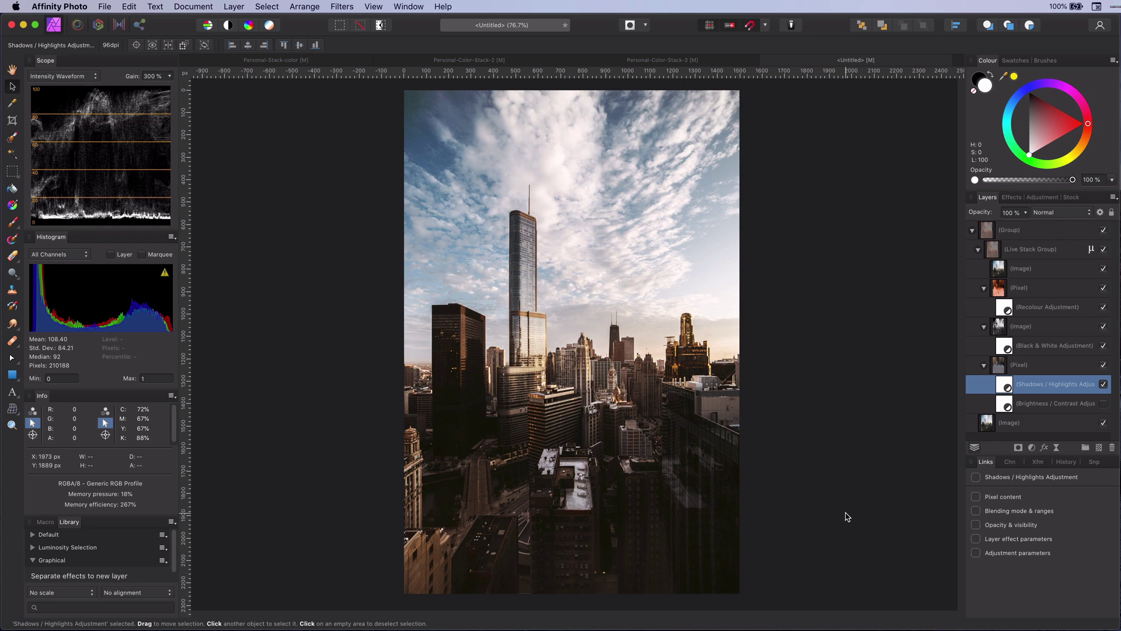
Collapse the graded group, duplicate the background image and place the copy directly beside the original on its right
click(972, 230)
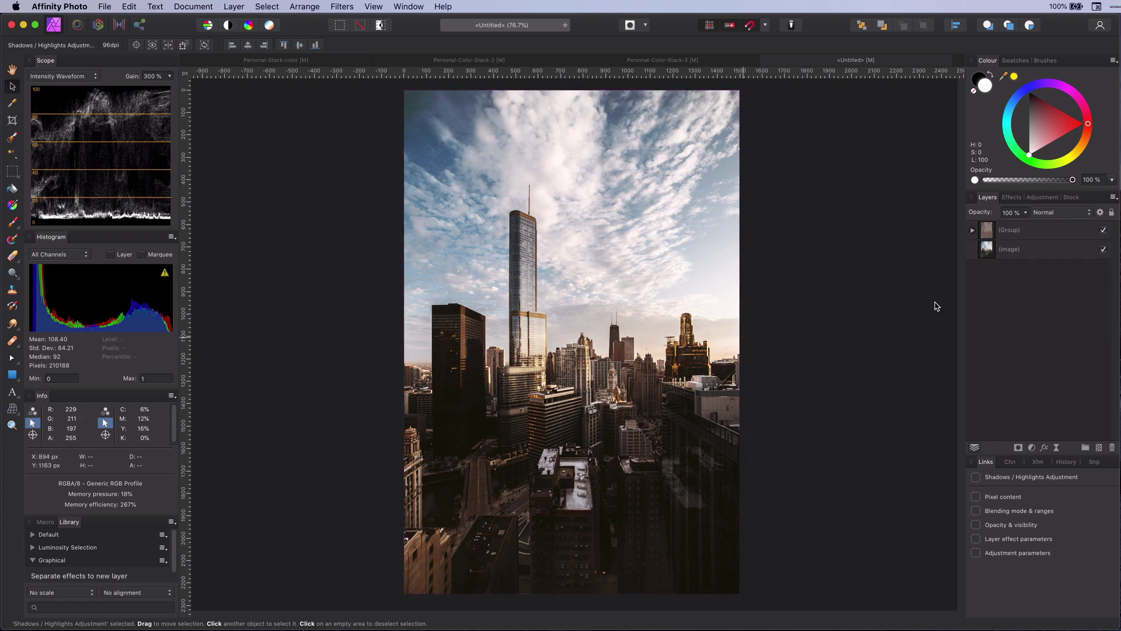
key(super+j)
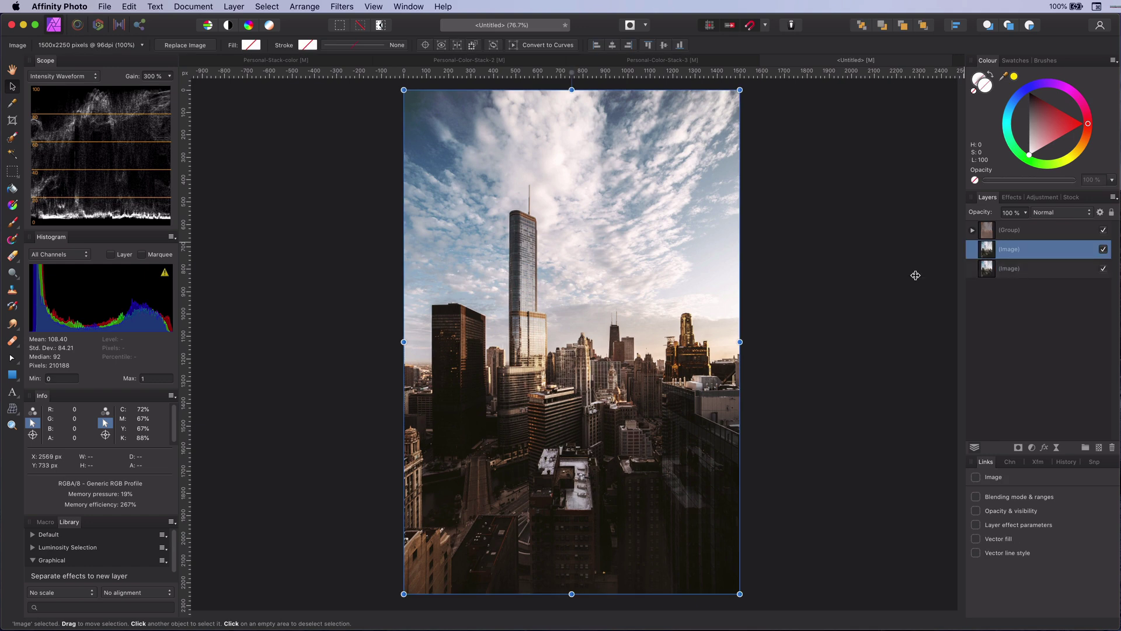
drag(509, 345, 675, 353)
Extend the canvas with the Crop tool to 2978 × 2250 px so it spans both photos side by side
key(c)
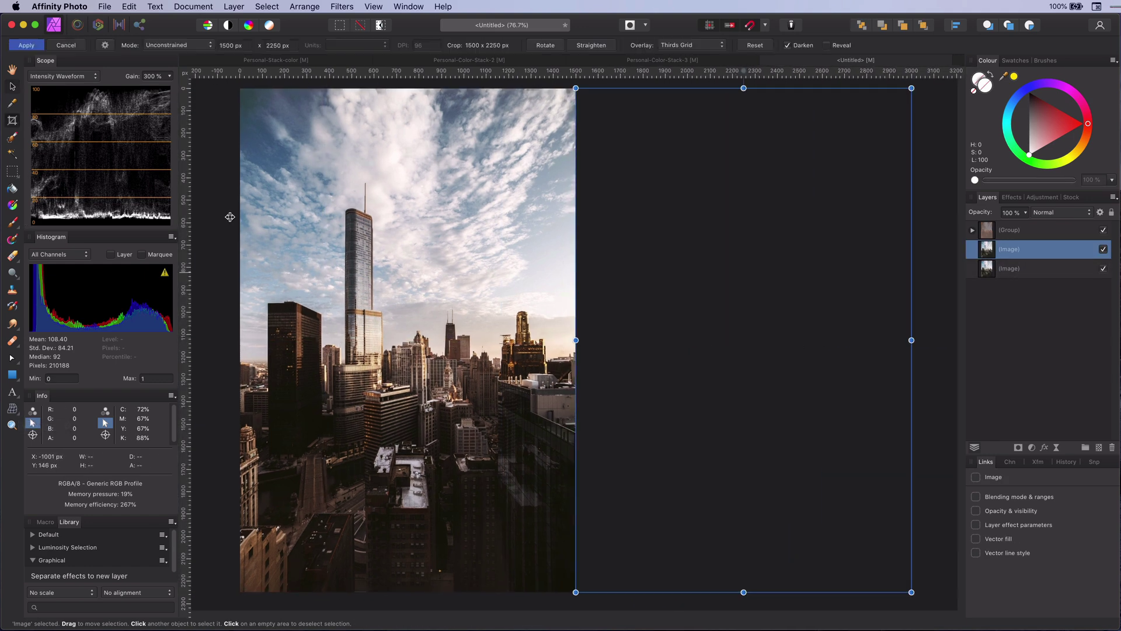
drag(581, 355, 902, 344)
key(Return)
key(c)
key(Return)
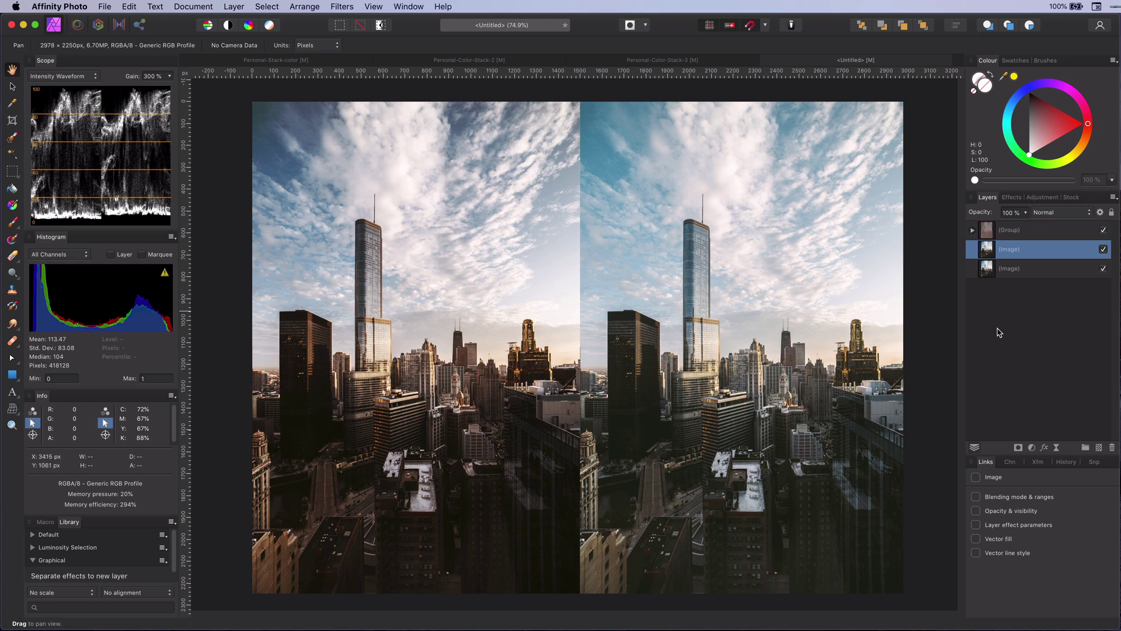
Rename the original image layer as Left and its duplicate as Right
double_click(1000, 268)
text(Left)
key(Return)
double_click(1000, 250)
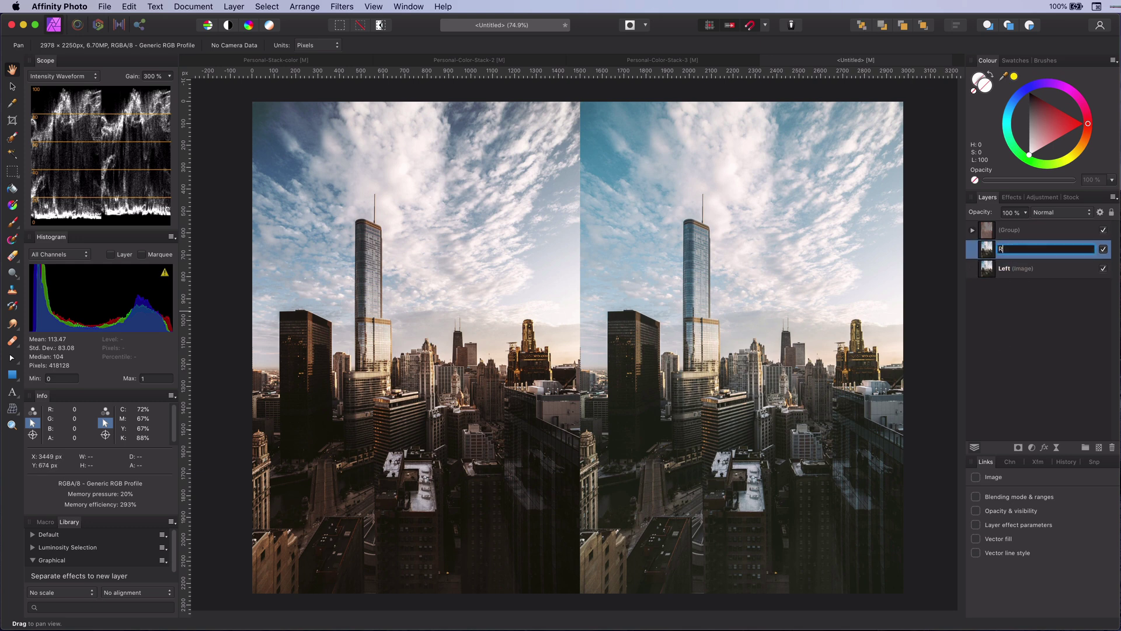
text(Right)
key(Return)
Add a Recolour adjustment with default settings above the Right image layer
click(1031, 447)
click(1051, 491)
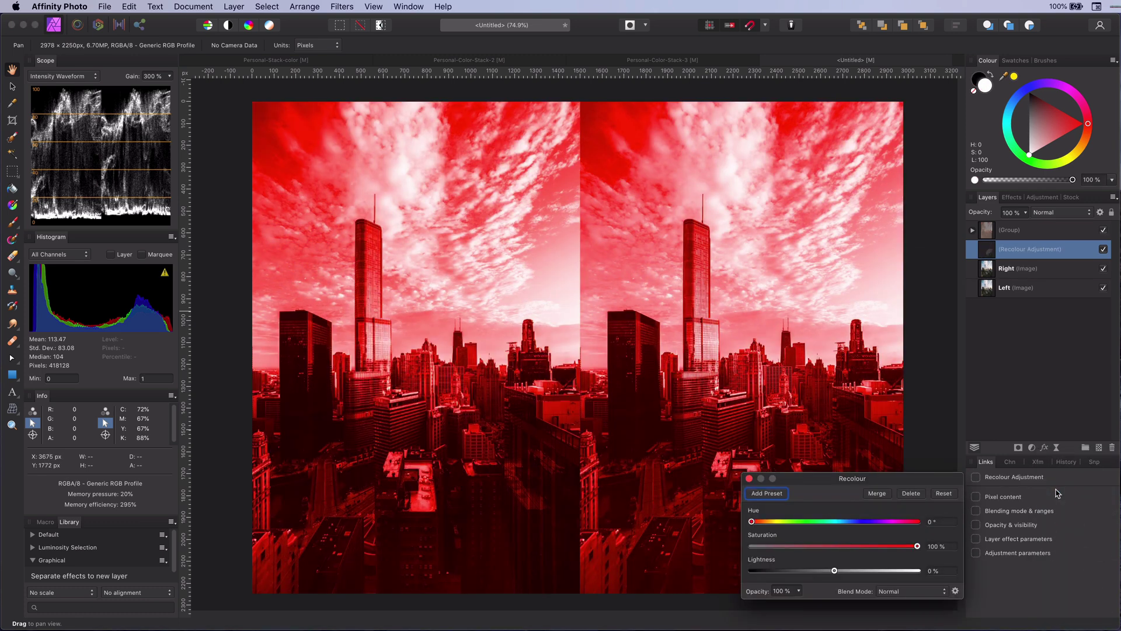
click(749, 478)
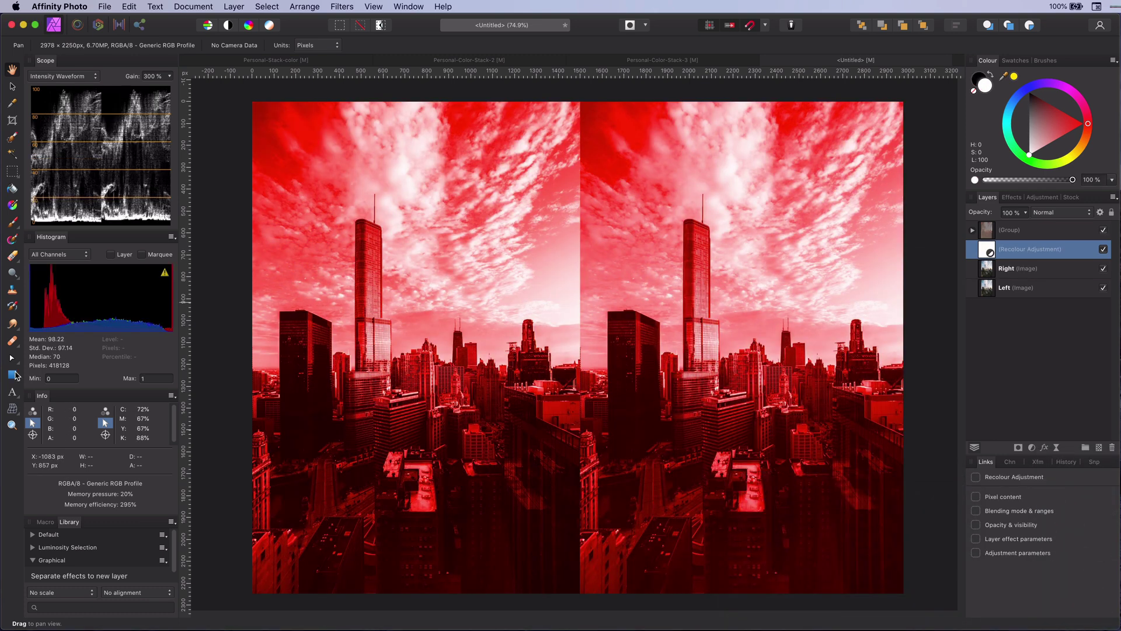
Draw a rectangle covering the right-hand photo, and make it the mask of a new group containing the Recolour adjustment
key(m)
drag(580, 101, 904, 591)
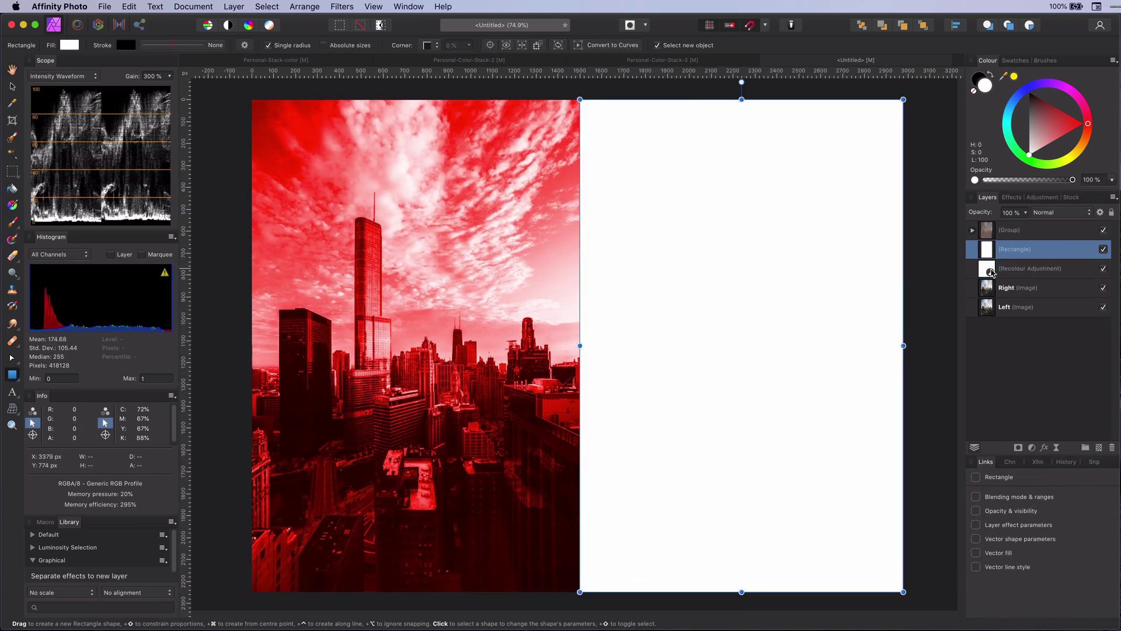
click(991, 270)
key(super+g)
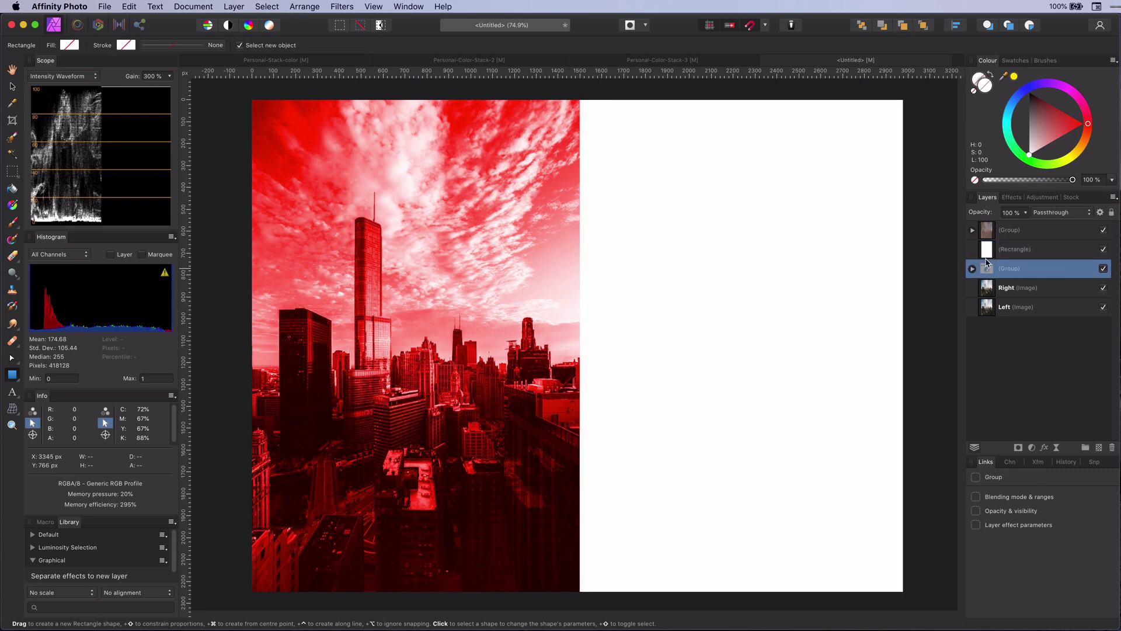
drag(988, 251, 993, 273)
Set the blend mode of the Recolour adjustment inside the masked group to Luminosity
click(1005, 286)
click(1060, 212)
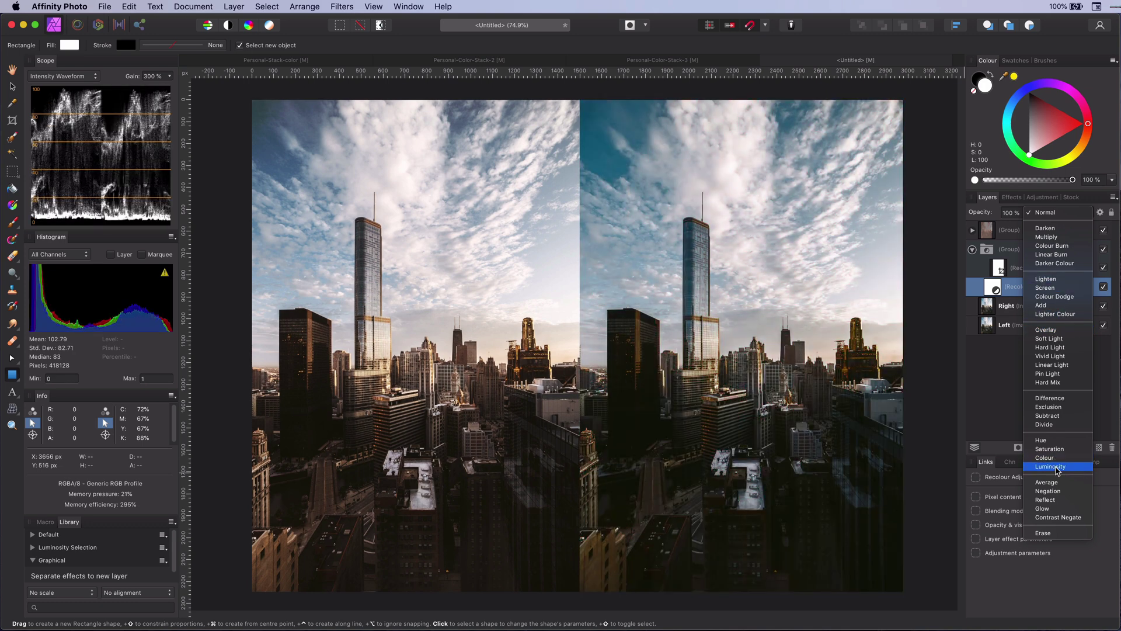
click(1058, 467)
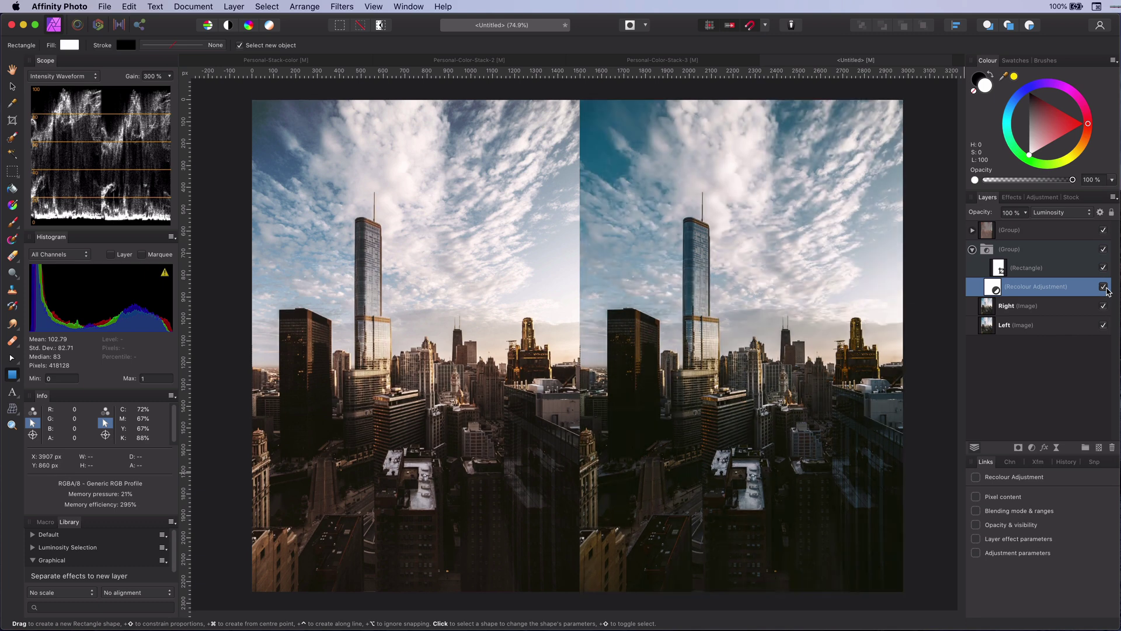
Set the Luminosity-blended Recolour adjustment's hue to 18.3° and toggle the adjustment's visibility
double_click(997, 287)
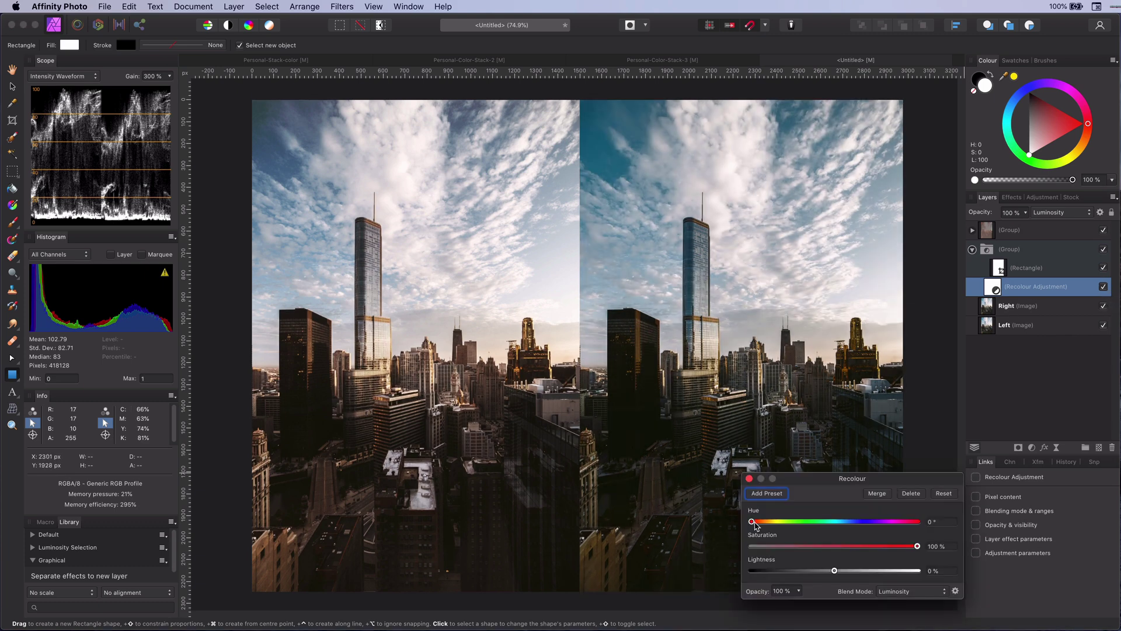
mouse_move(755, 523)
mouse_down()
mouse_move(866, 531)
mouse_move(750, 530)
mouse_move(759, 532)
mouse_up()
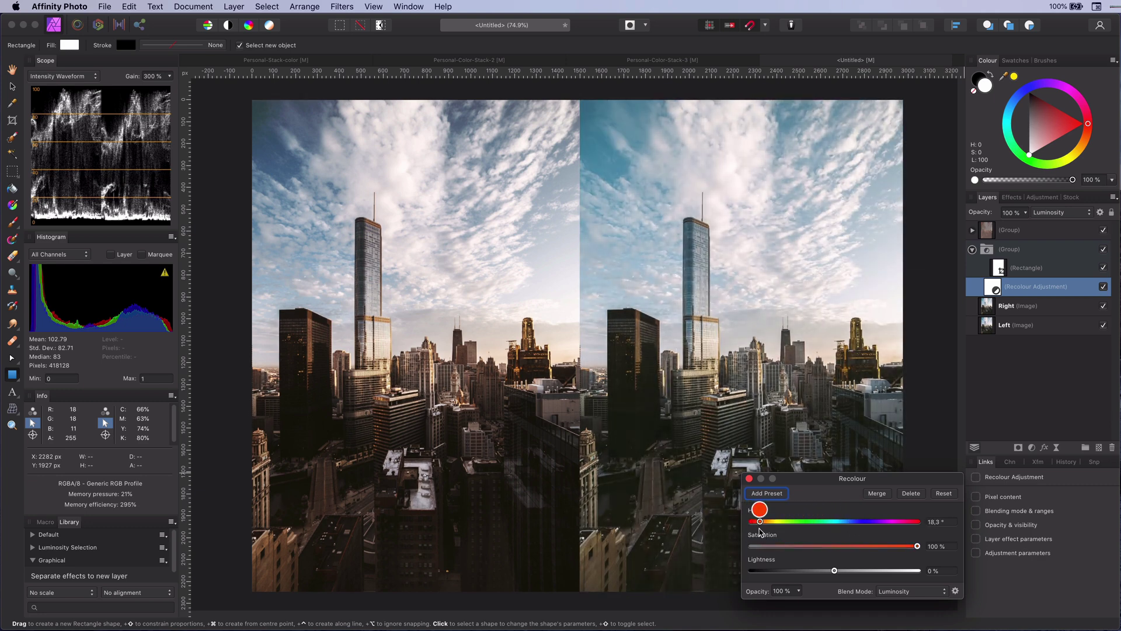
click(749, 478)
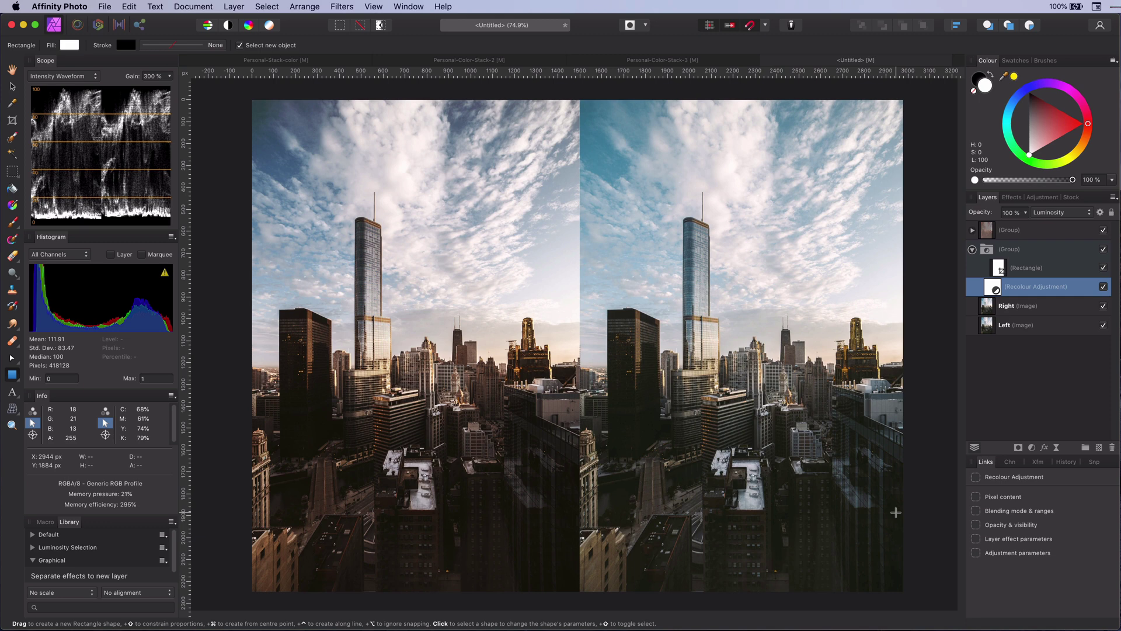
click(1104, 287)
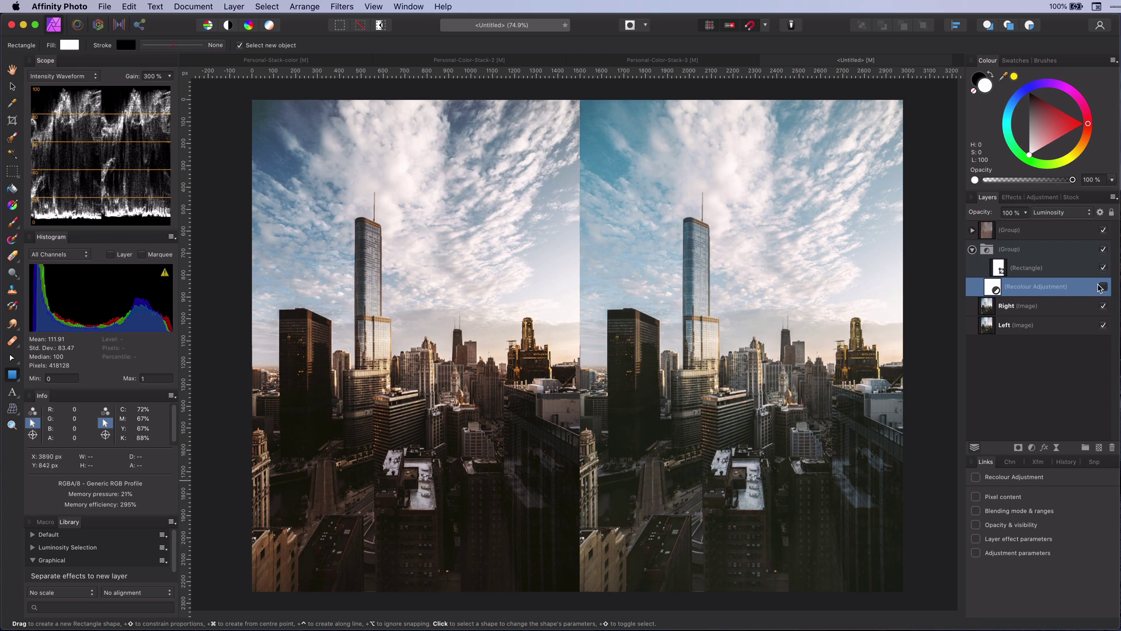
Try a 305.8° hue, 100% saturation and 39% lightness in the stack's nested Recolour adjustment, and shift it to a warmer hue
click(972, 231)
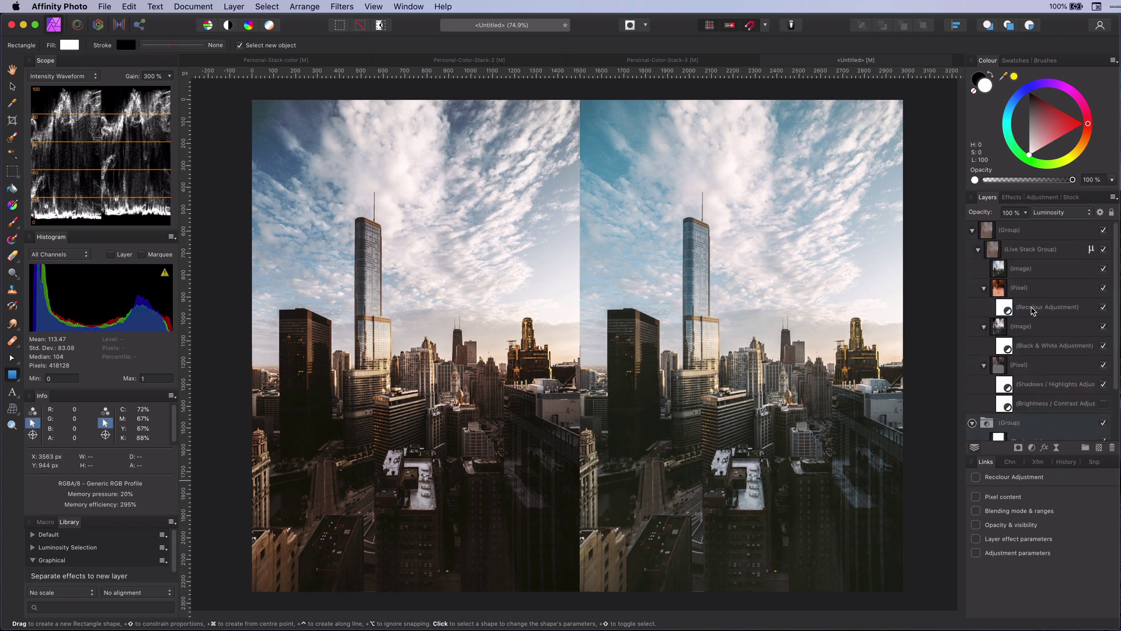
double_click(1007, 309)
drag(767, 522, 891, 522)
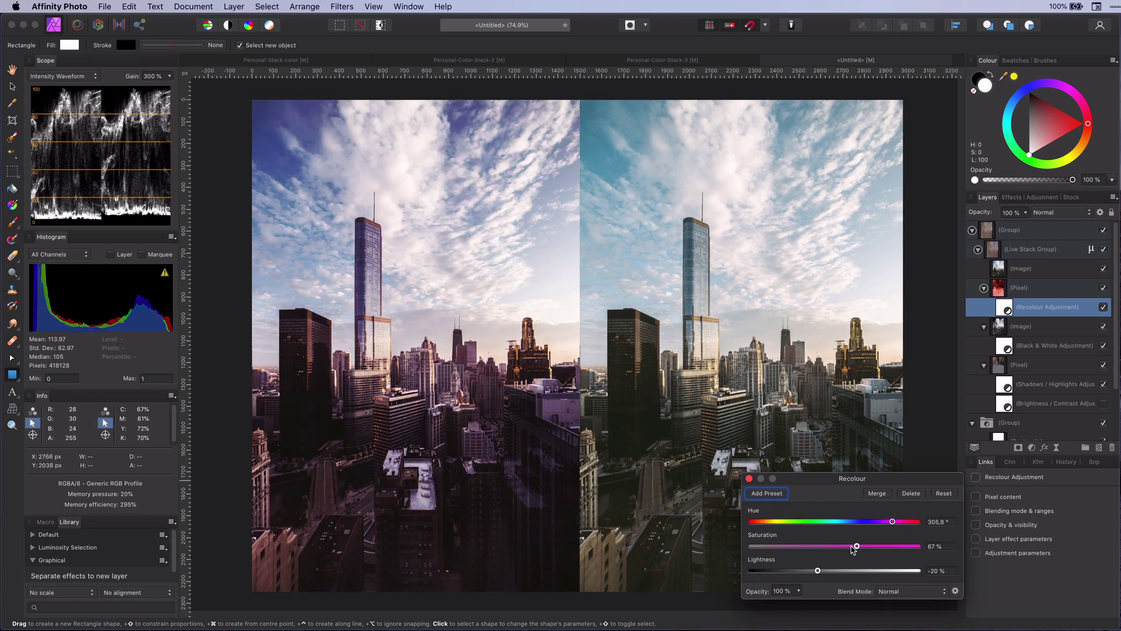
drag(785, 547, 917, 546)
drag(817, 571, 869, 571)
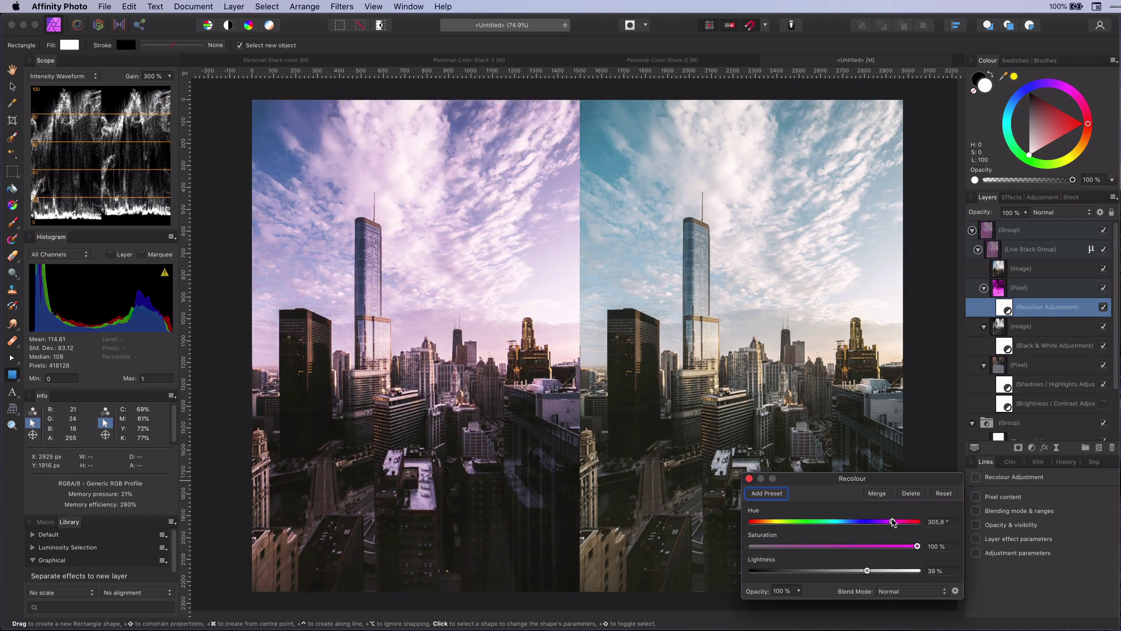
drag(893, 521, 765, 523)
drag(918, 547, 892, 573)
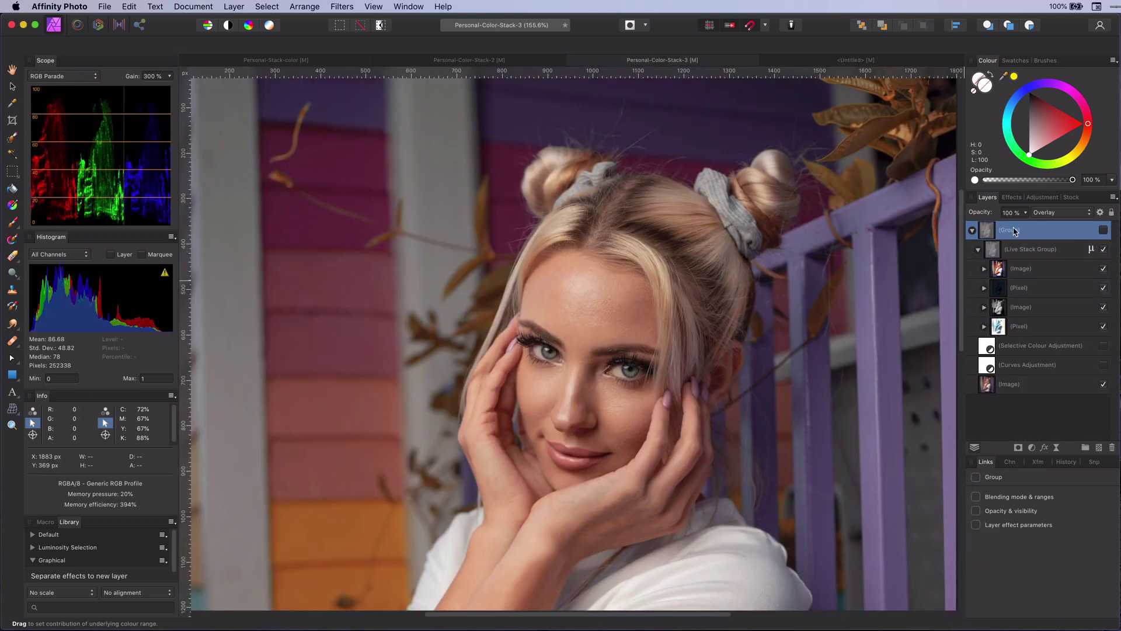
In the Personal-Color-Stack-3 portrait, show the Overlay group and set its nested Shadows / Highlights adjustment's highlights to -25%
click(1103, 230)
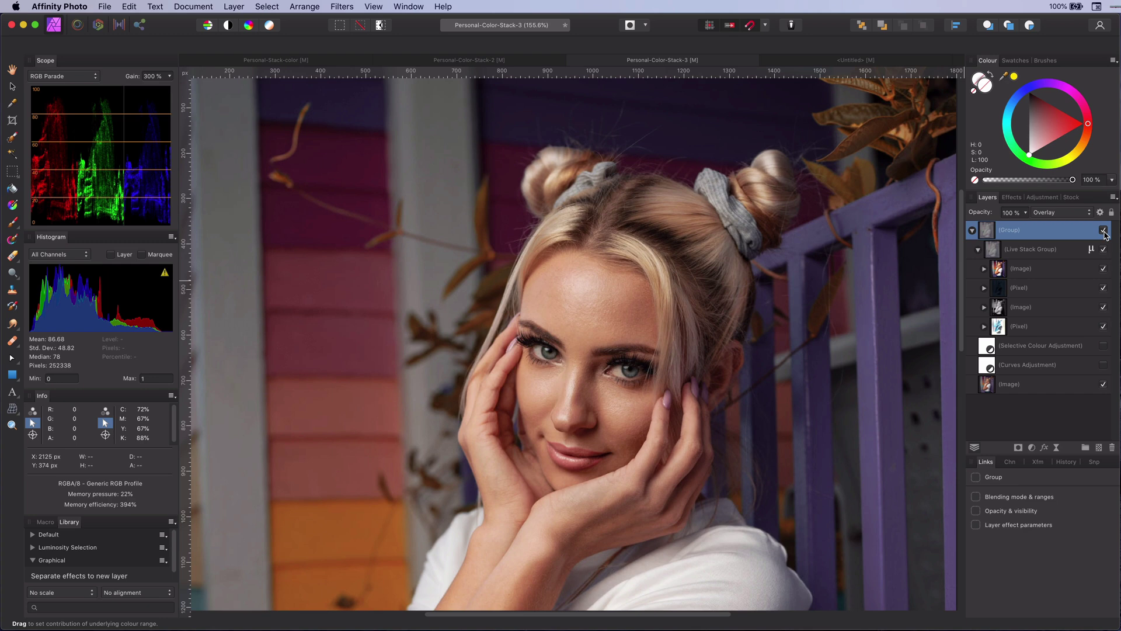
click(984, 326)
double_click(1004, 346)
drag(792, 341, 743, 341)
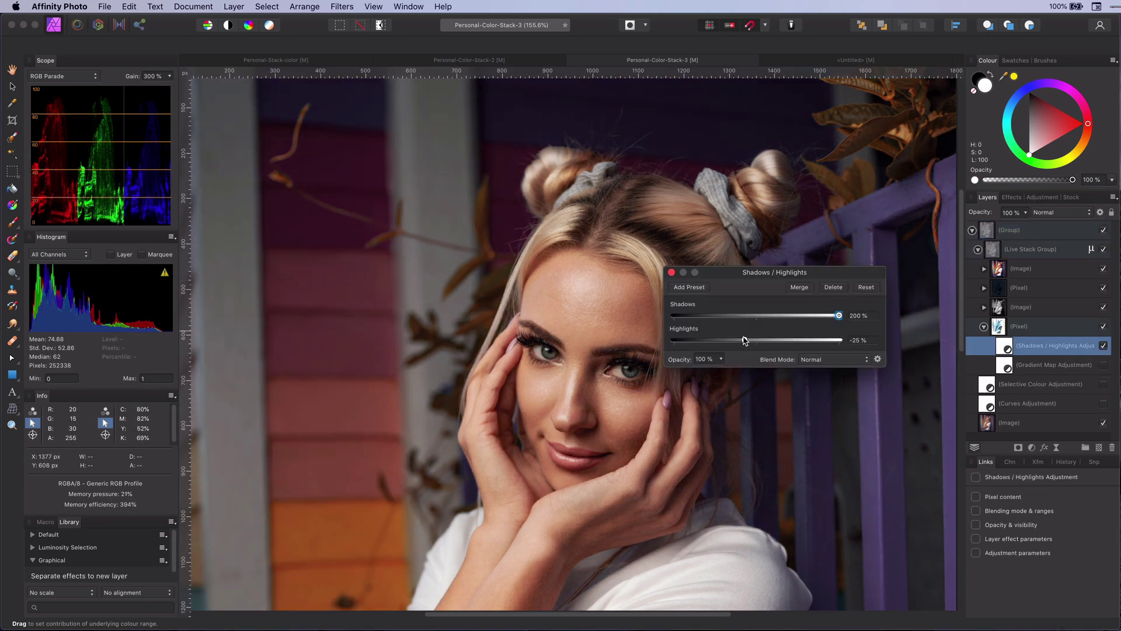
Set the stack's nested Black & White adjustment to red 300%, yellow -100%, green 221%, cyan 300% and magenta 28%
click(671, 272)
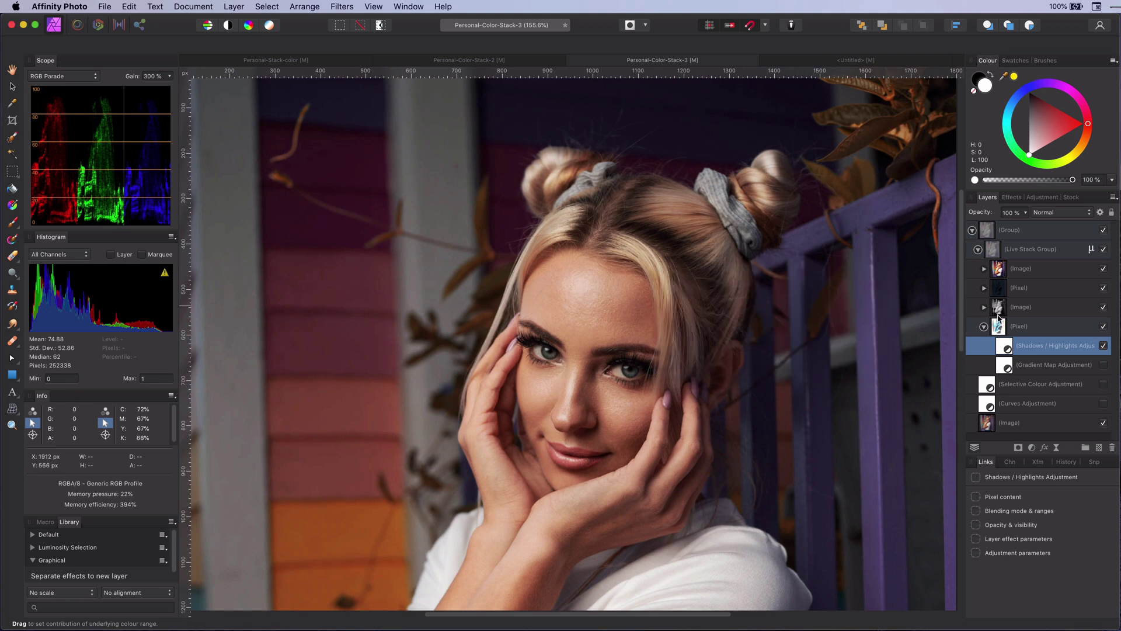
click(984, 306)
double_click(1005, 327)
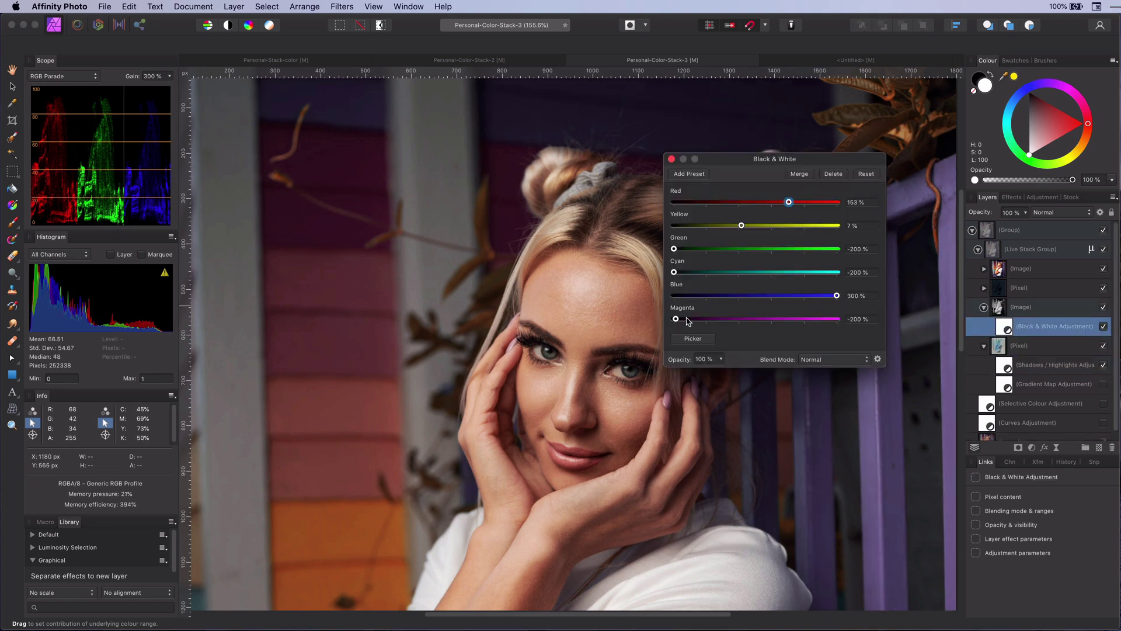
drag(674, 248, 812, 249)
drag(674, 272, 837, 272)
drag(788, 202, 854, 220)
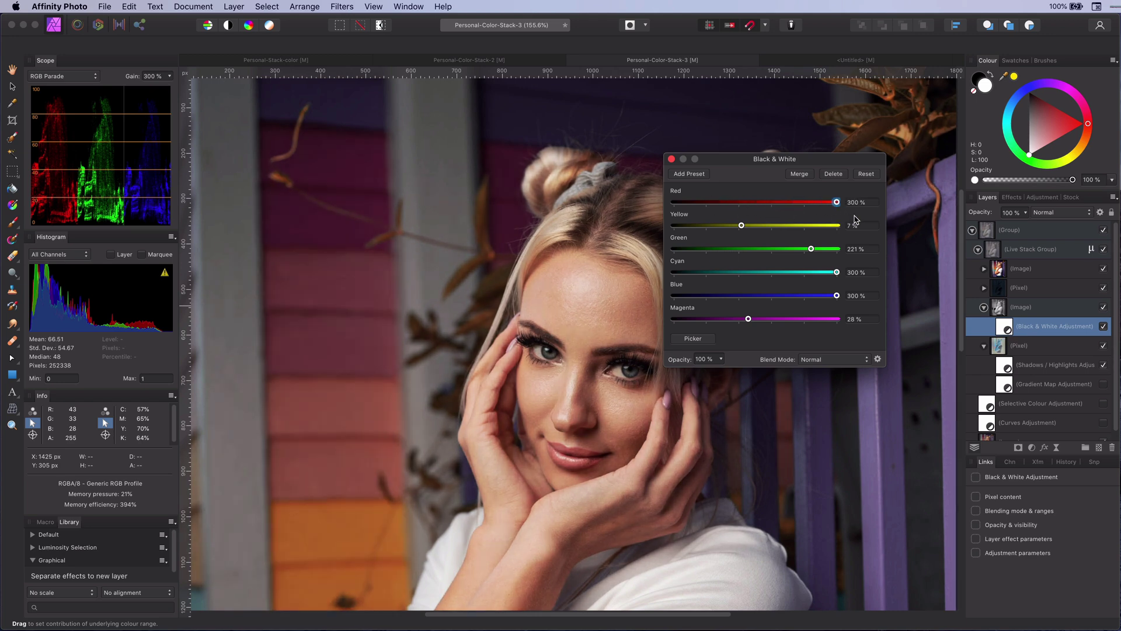
Set the stack's nested Recolour adjustment to hue 229.2°, saturation 59% and lightness -48%
click(984, 287)
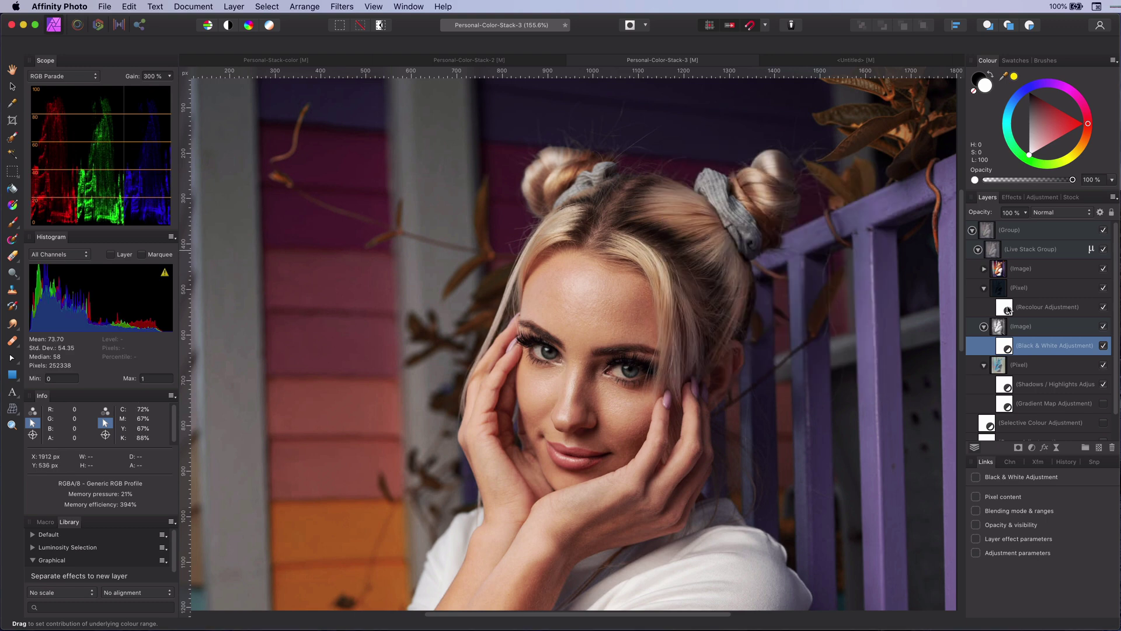
double_click(1006, 308)
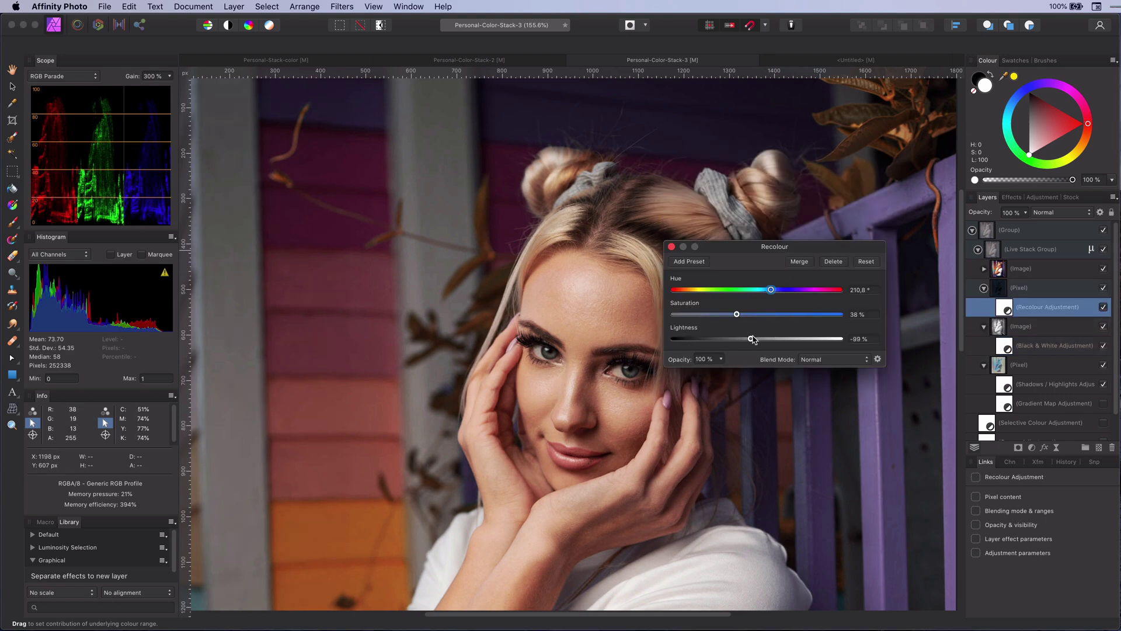
drag(752, 340, 717, 341)
drag(840, 314, 780, 290)
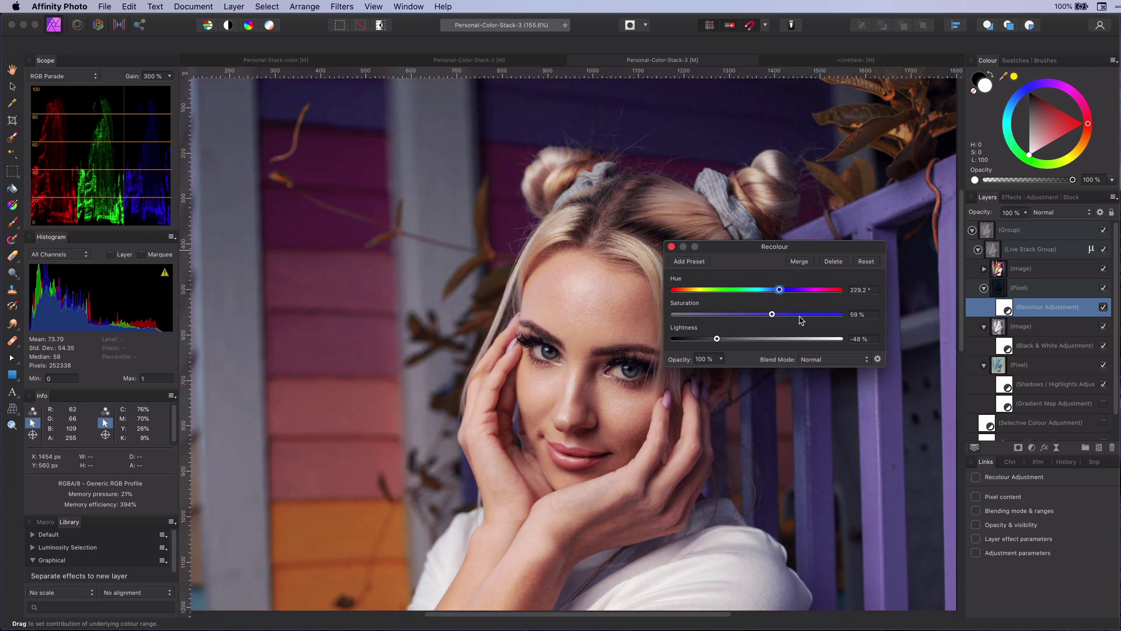
click(671, 247)
With the Overlay group temporarily hidden, turn on the Selective Colour adjustment and compare its effect on and off
click(1103, 230)
click(1103, 422)
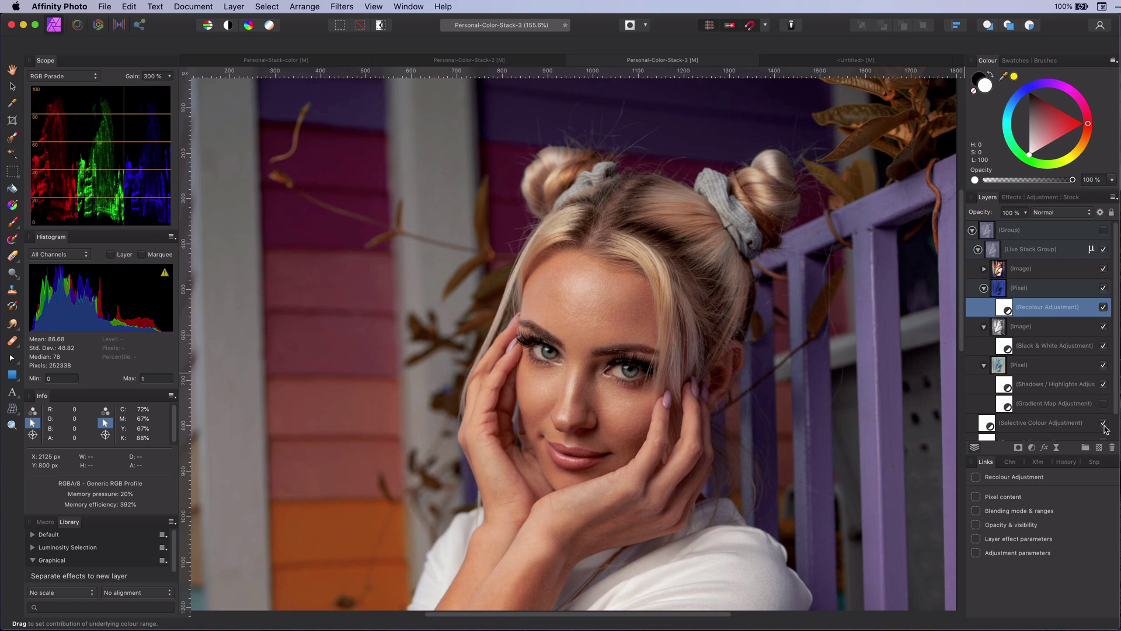
click(1104, 425)
click(1104, 425)
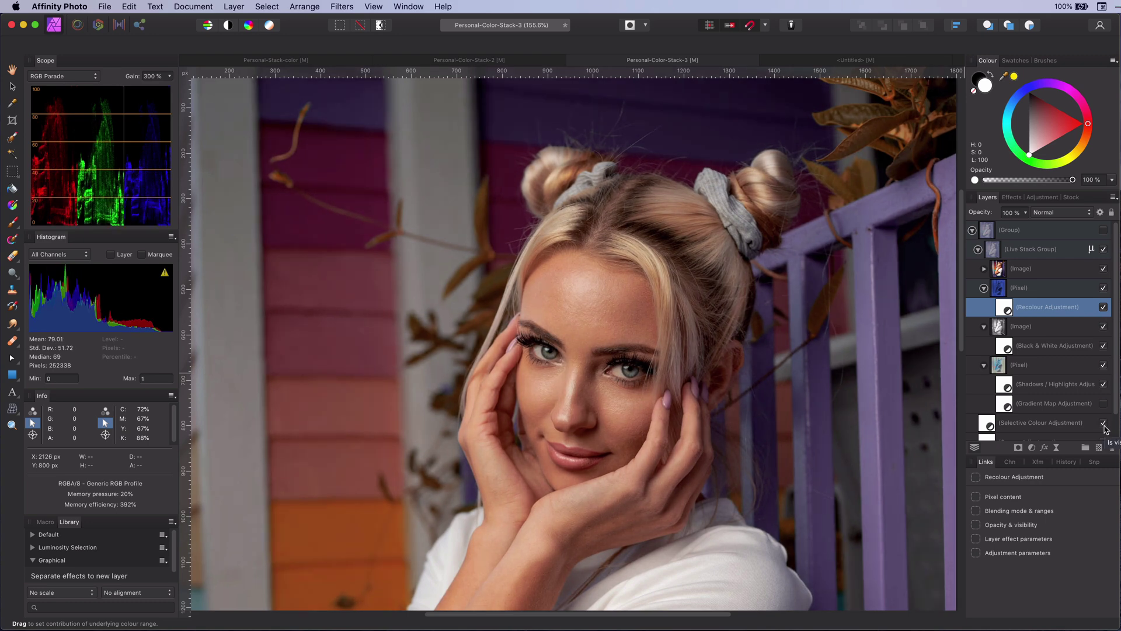
click(1103, 230)
Mask the Overlay group with a rectangle drawn over the portrait's left side, with its right edge running down the face
click(1086, 231)
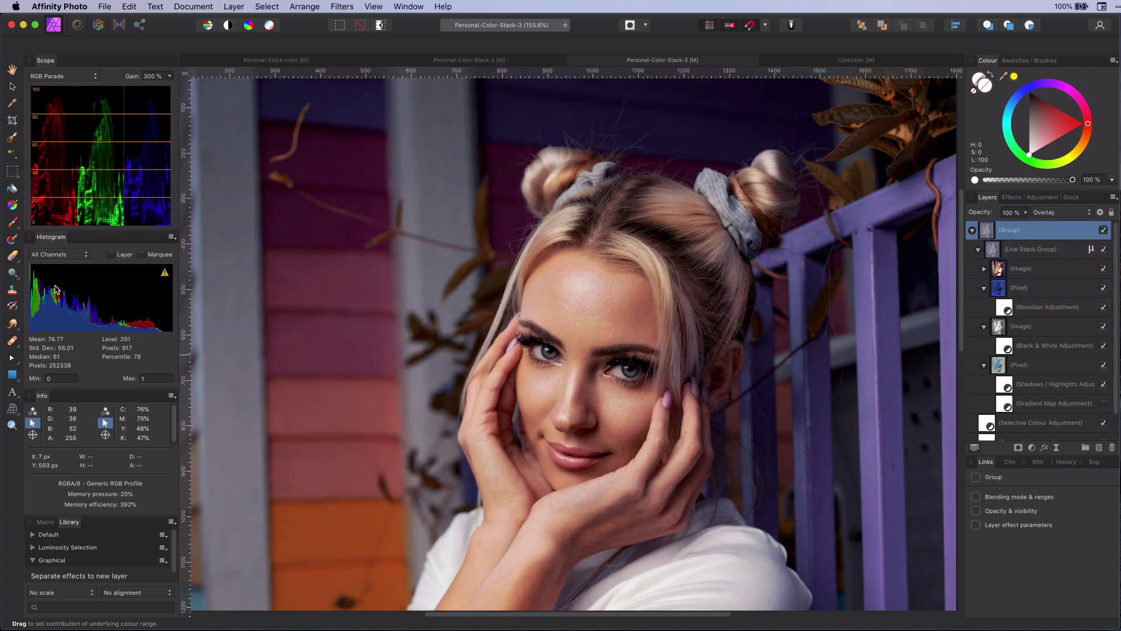
click(12, 374)
drag(327, 108, 603, 585)
drag(988, 230, 990, 254)
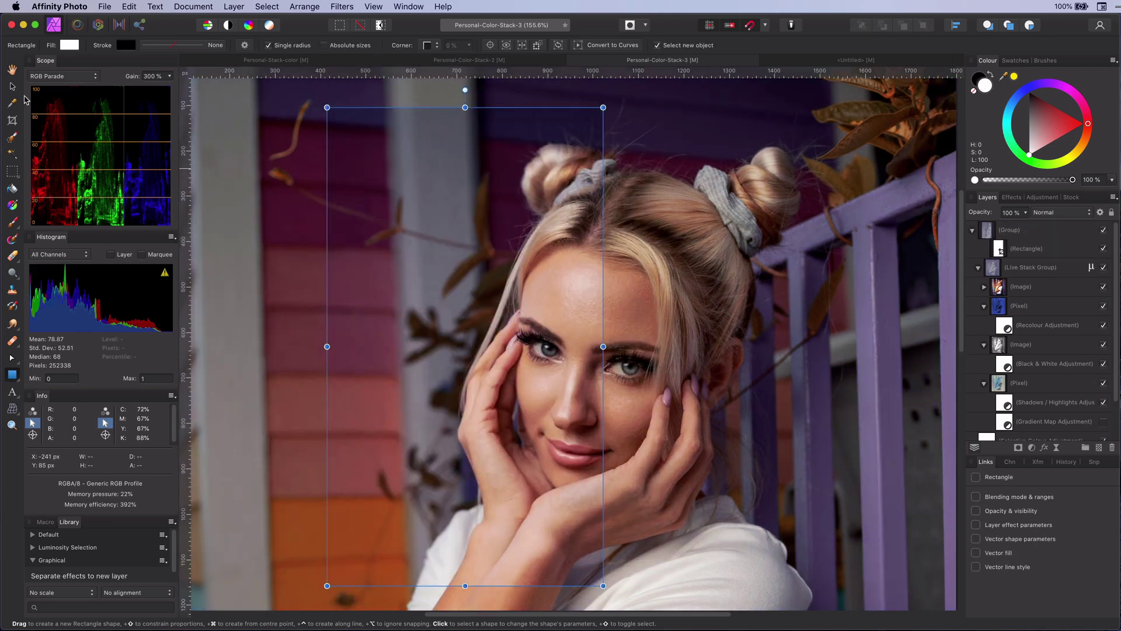
click(11, 87)
scroll(637, 325, up, 5)
Preview the Curves adjustment above the base image, and group it with the Selective Colour adjustment
click(676, 324)
scroll(677, 325, down, 4)
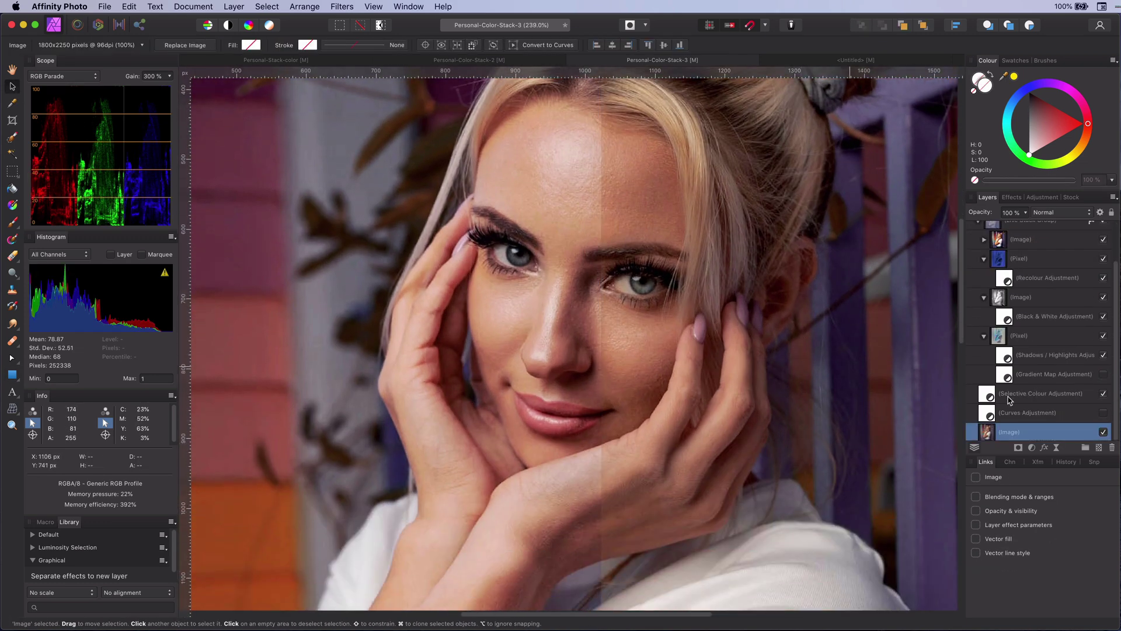
click(1103, 412)
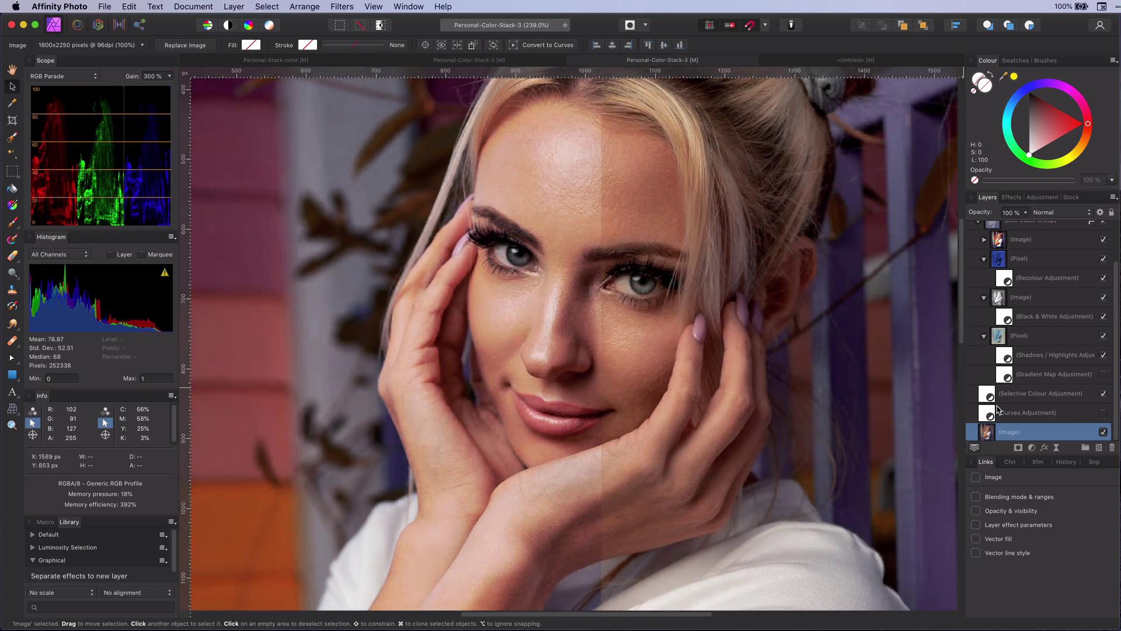
click(997, 400)
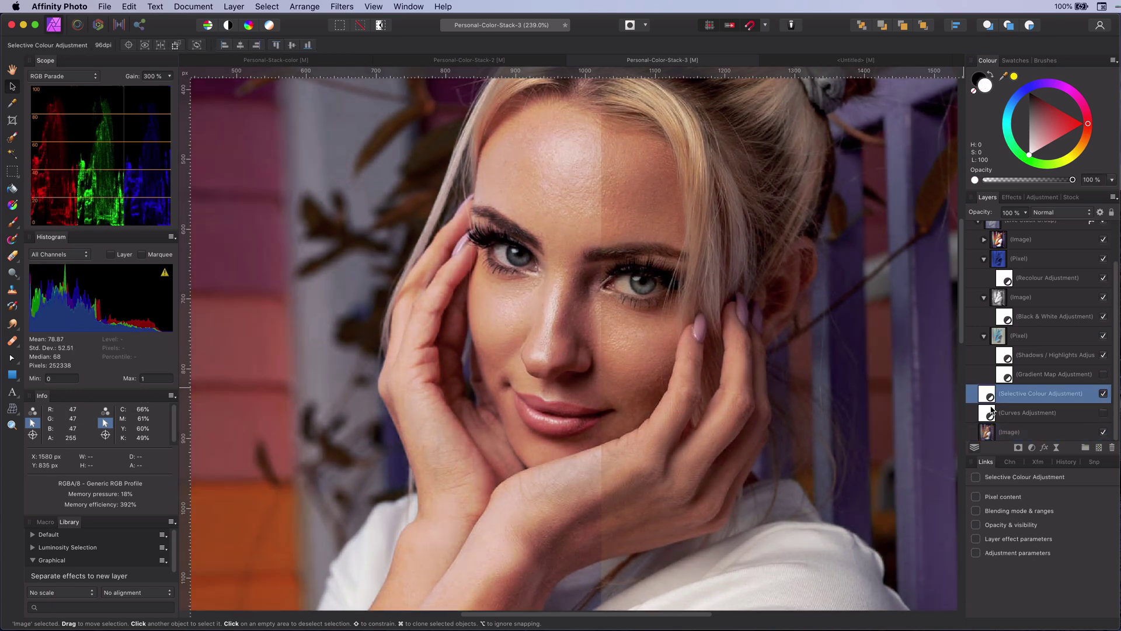
shift+click(996, 407)
key(super+g)
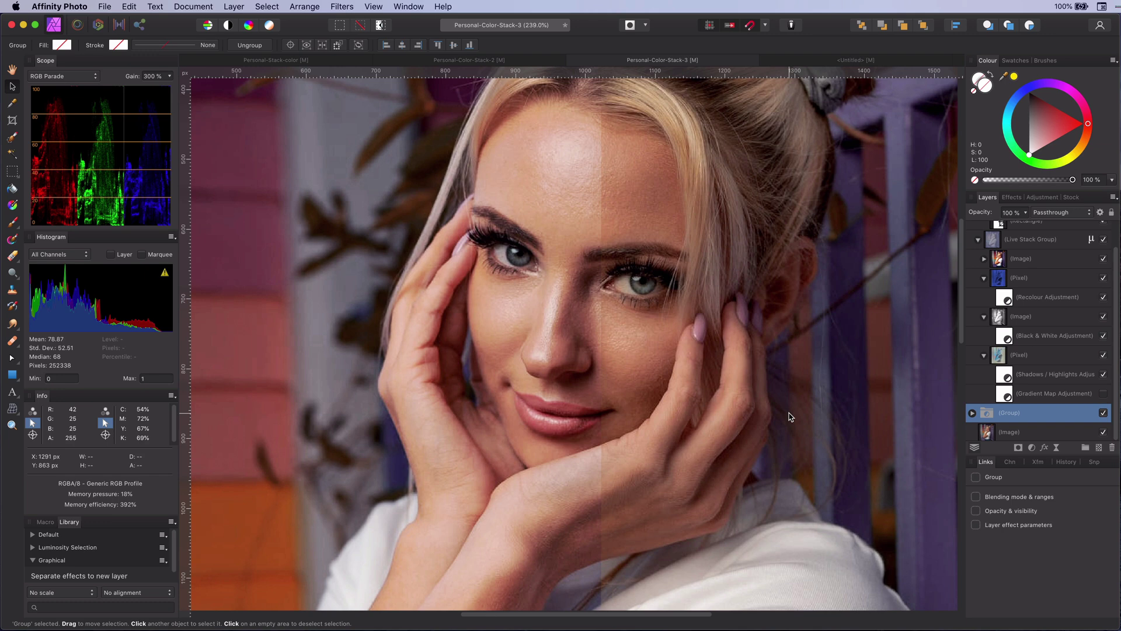
Mask the Curves and Selective Colour group with a rectangle drawn over the right side of the face, starting at the first mask's edge
scroll(399, 359, down, 3)
key(u)
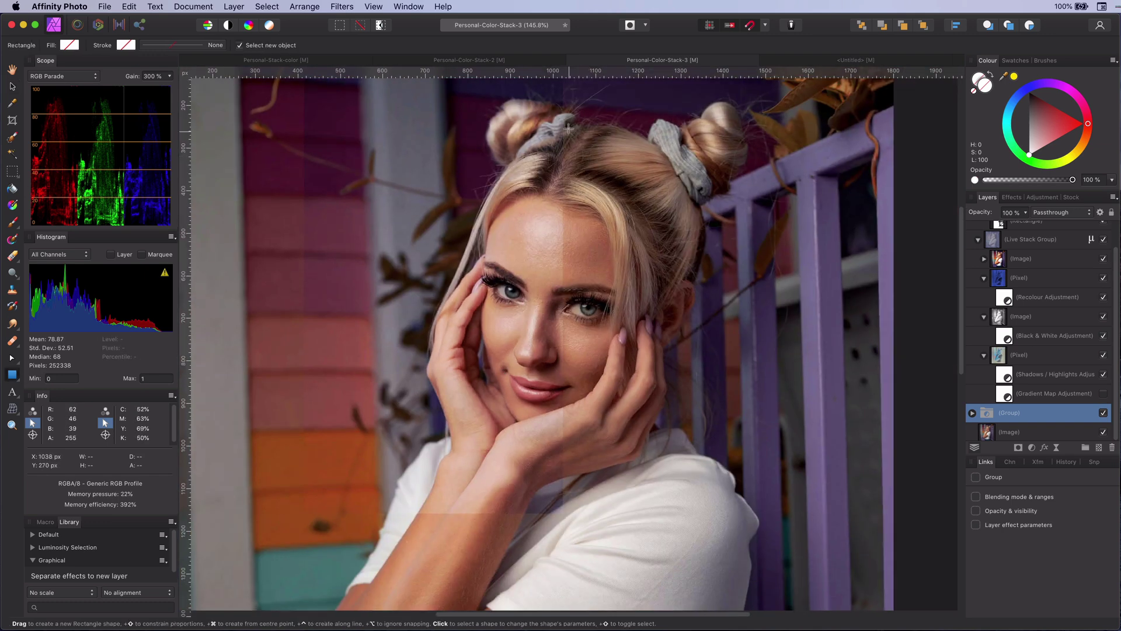
drag(563, 115, 839, 508)
scroll(1029, 422, down, 1)
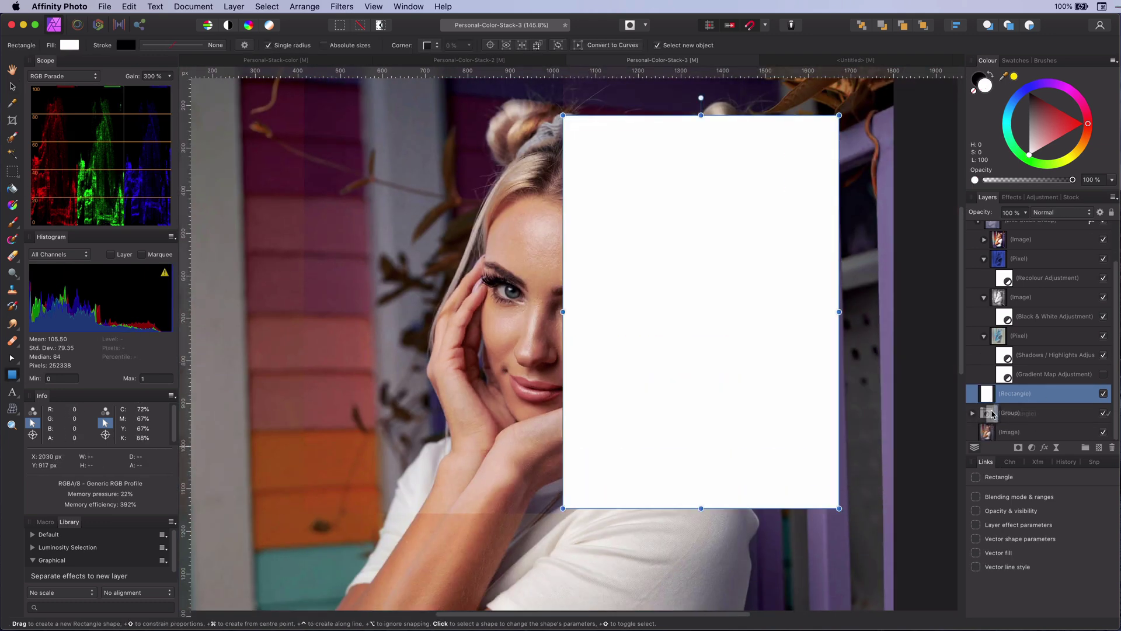
drag(1021, 394, 995, 413)
scroll(640, 428, up, 4)
scroll(1013, 420, down, 3)
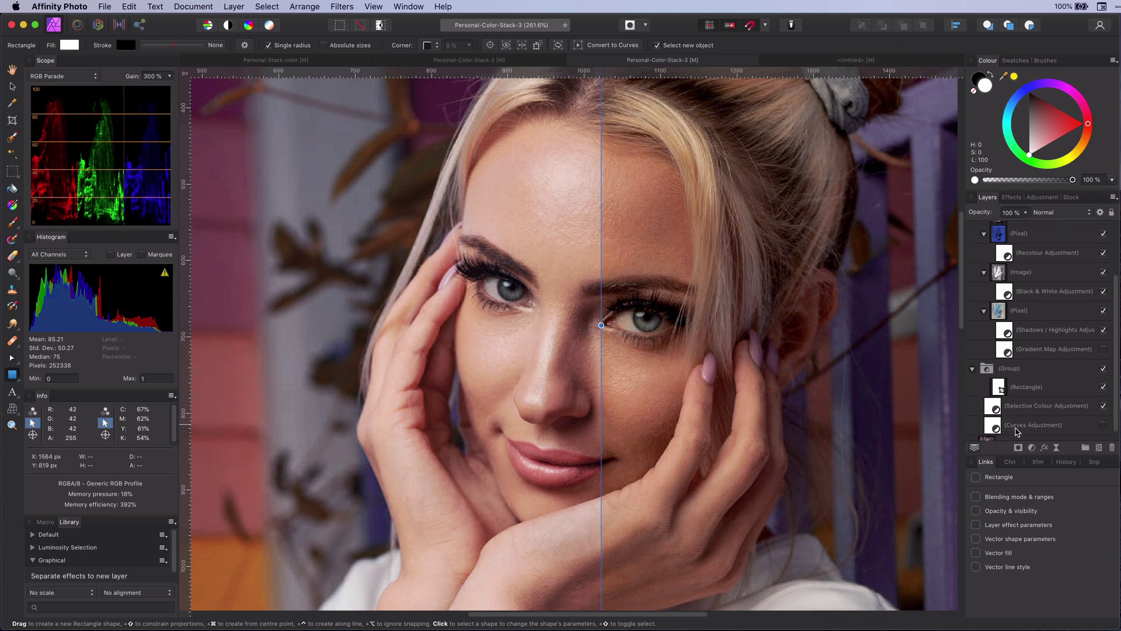
Hide the Selective Colour adjustment in the masked group and toggle the Curves adjustment to compare its effect
click(1084, 402)
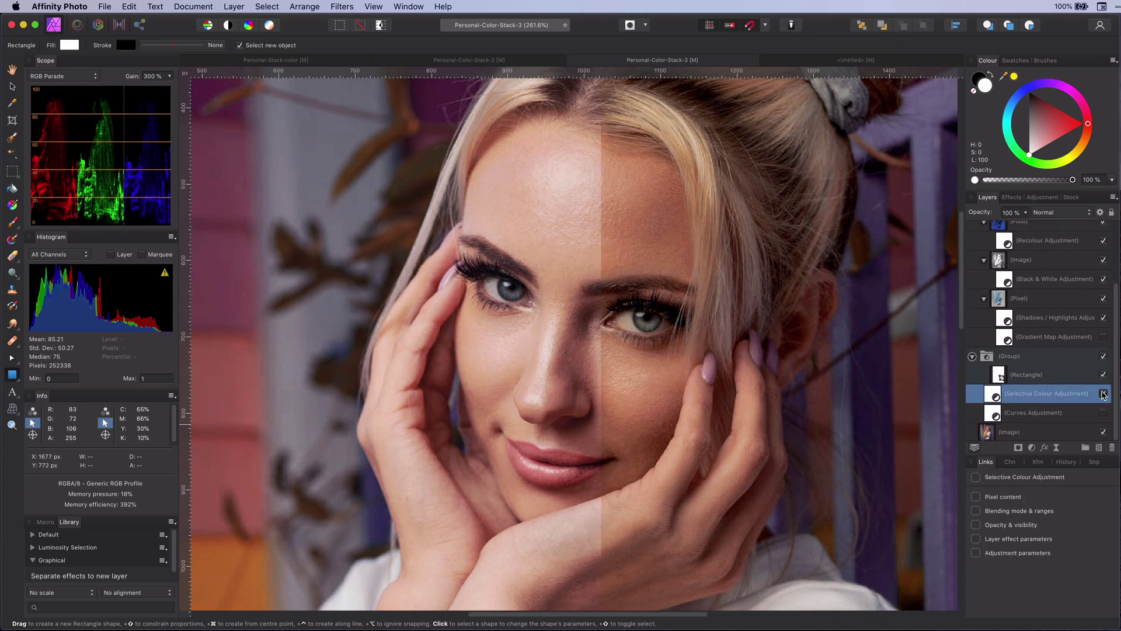
click(1103, 394)
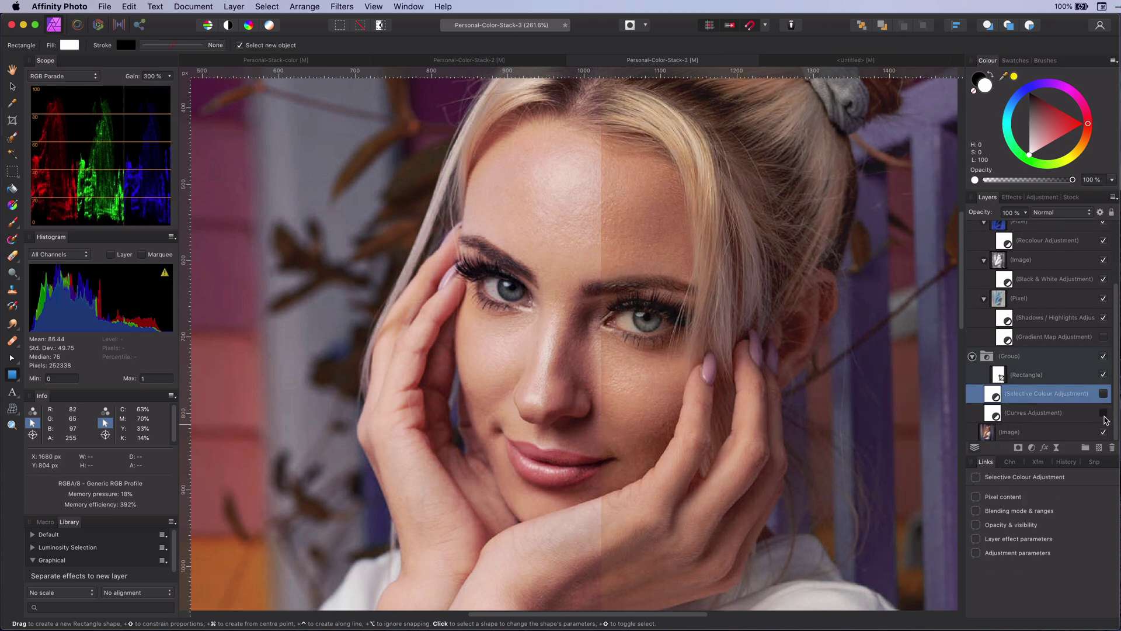
click(1103, 413)
click(1103, 412)
Raise the Curves adjustment's midpoint to X 0.469, Y 0.577 and show the Selective Colour adjustment
click(1058, 413)
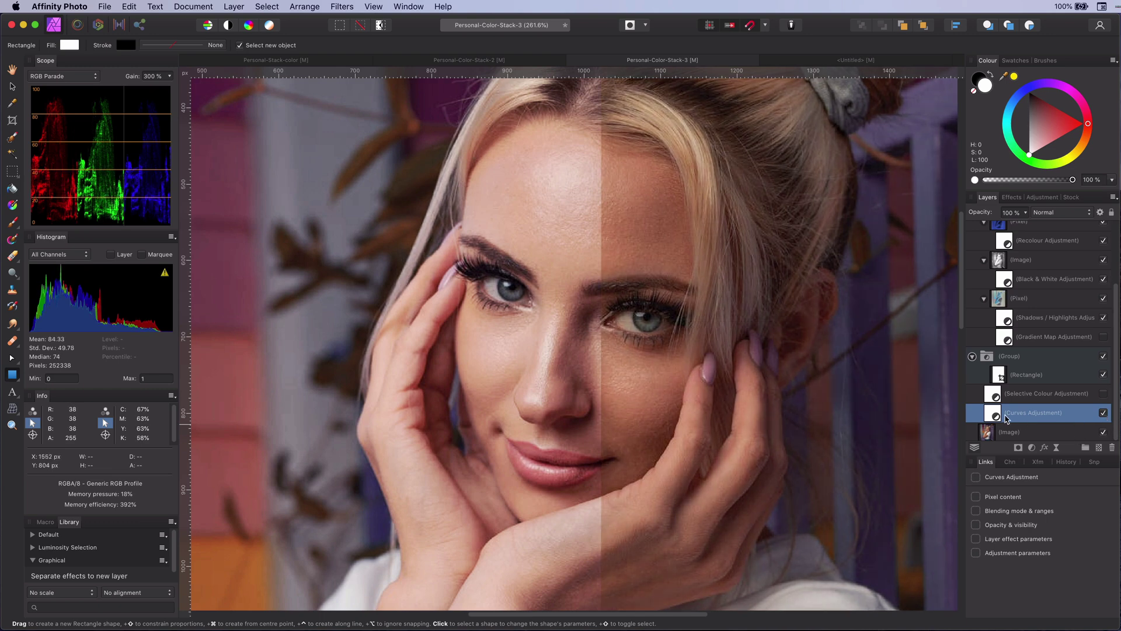
double_click(996, 414)
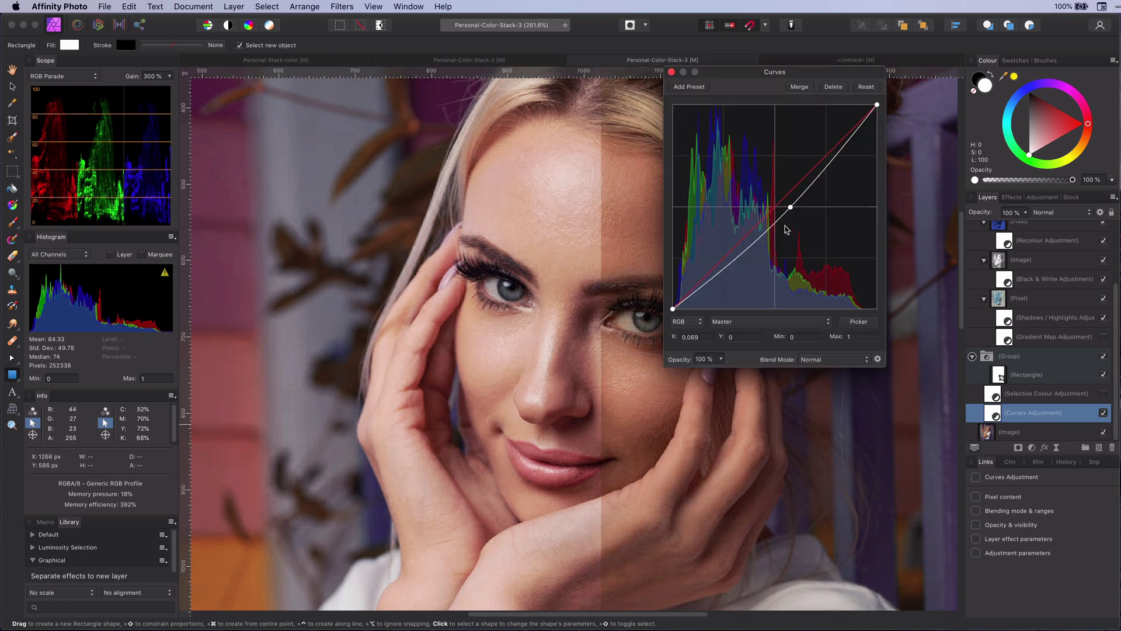
drag(790, 207, 770, 194)
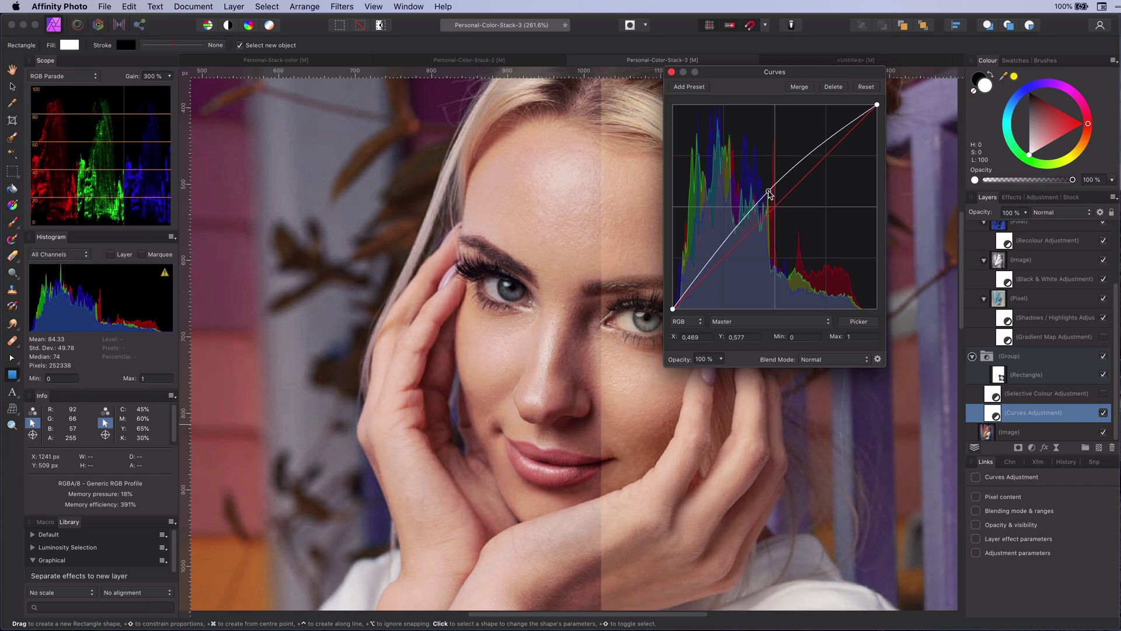
click(671, 71)
click(1101, 395)
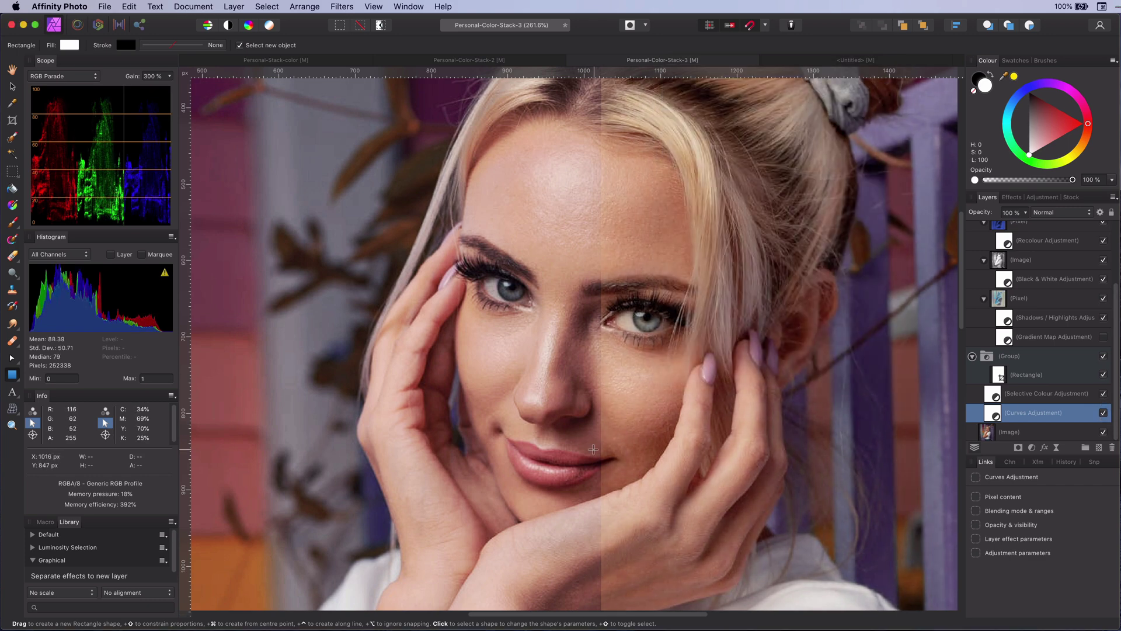
Try a lower black amount for Yellows in the Selective Colour adjustment, and reset the adjustment
double_click(996, 393)
drag(753, 201, 911, 235)
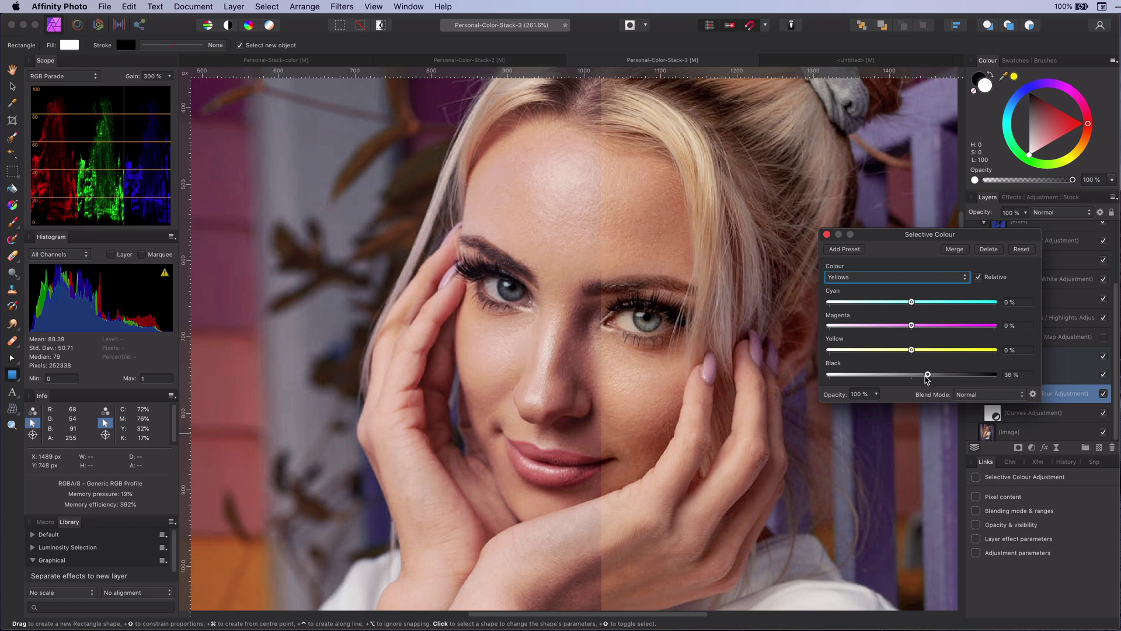
drag(925, 376, 920, 376)
click(894, 277)
click(1025, 251)
click(1025, 251)
For Reds in the Selective Colour adjustment, lower the yellow amount and raise the black amount slightly
click(894, 278)
click(899, 267)
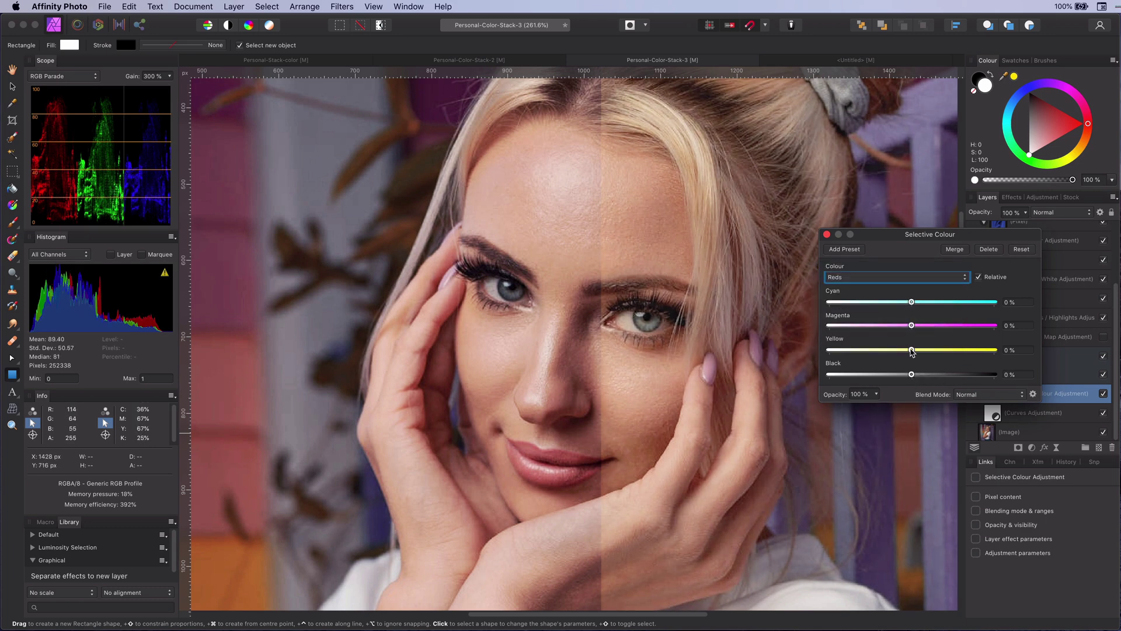
drag(913, 351, 899, 351)
mouse_move(916, 375)
mouse_down()
mouse_move(908, 379)
mouse_move(922, 375)
mouse_move(896, 350)
mouse_move(919, 375)
mouse_up()
For Neutrals in the Selective Colour adjustment, set black to 8% and adjust magenta, yellow and cyan towards a cooler tone
click(882, 278)
click(879, 339)
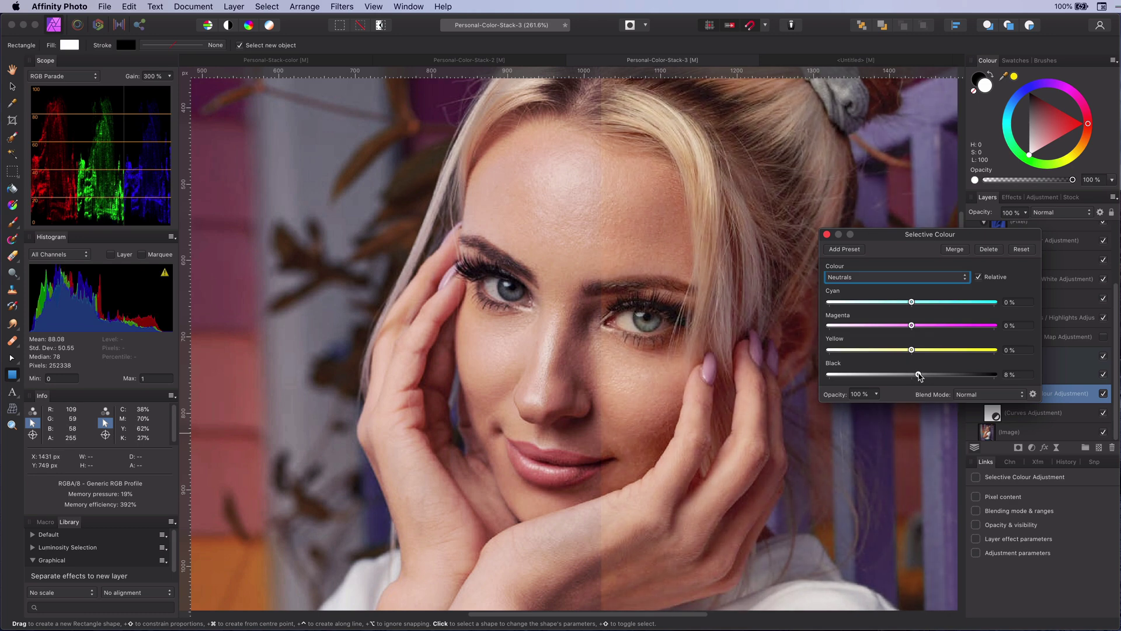
drag(912, 324, 923, 302)
drag(913, 348, 929, 303)
For Whites in the Selective Colour adjustment, set black to 8%
click(904, 278)
click(891, 252)
drag(912, 374, 917, 374)
click(899, 277)
click(875, 299)
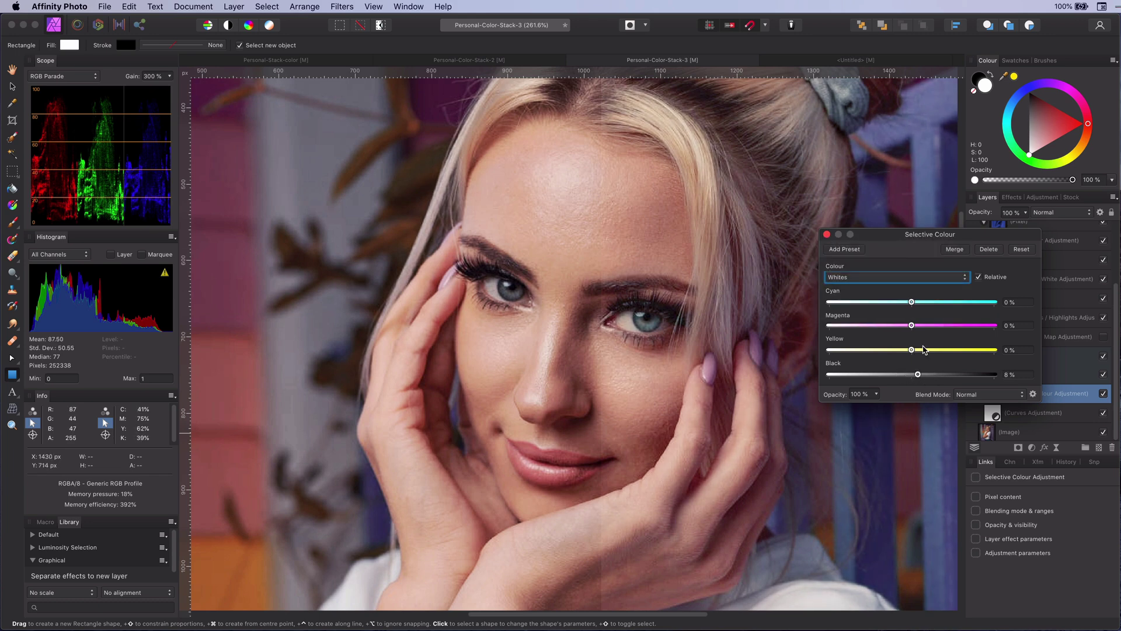
click(827, 235)
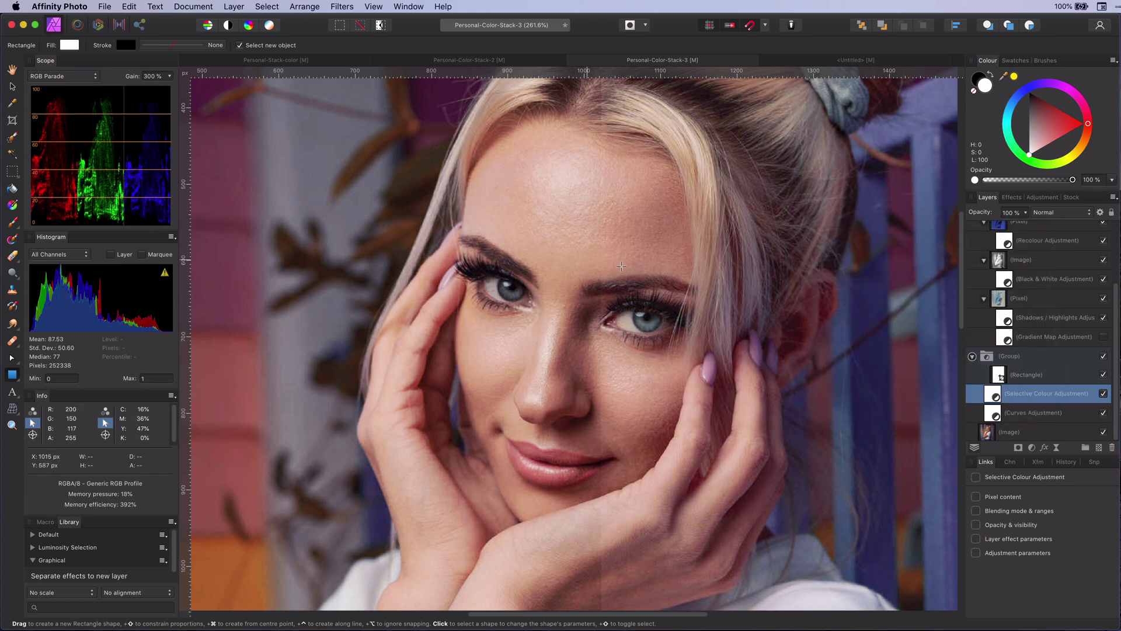
Add a Curves adjustment above the Selective Colour adjustment, lowering the tone sampled on the hand and raising the tone sampled on the forehead
click(1031, 448)
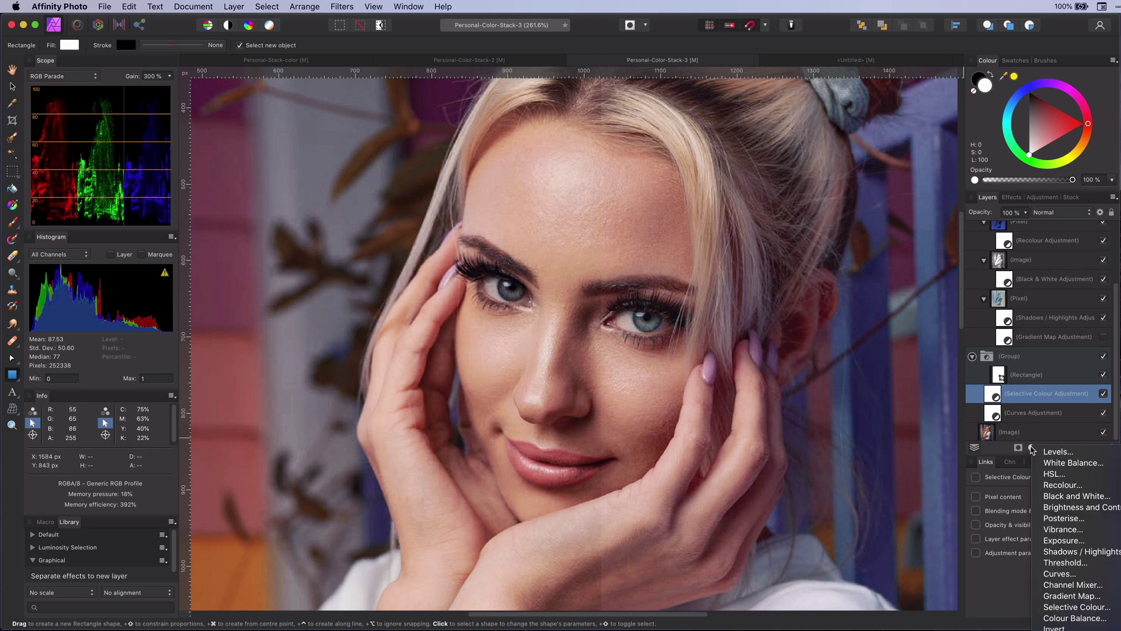
click(1060, 573)
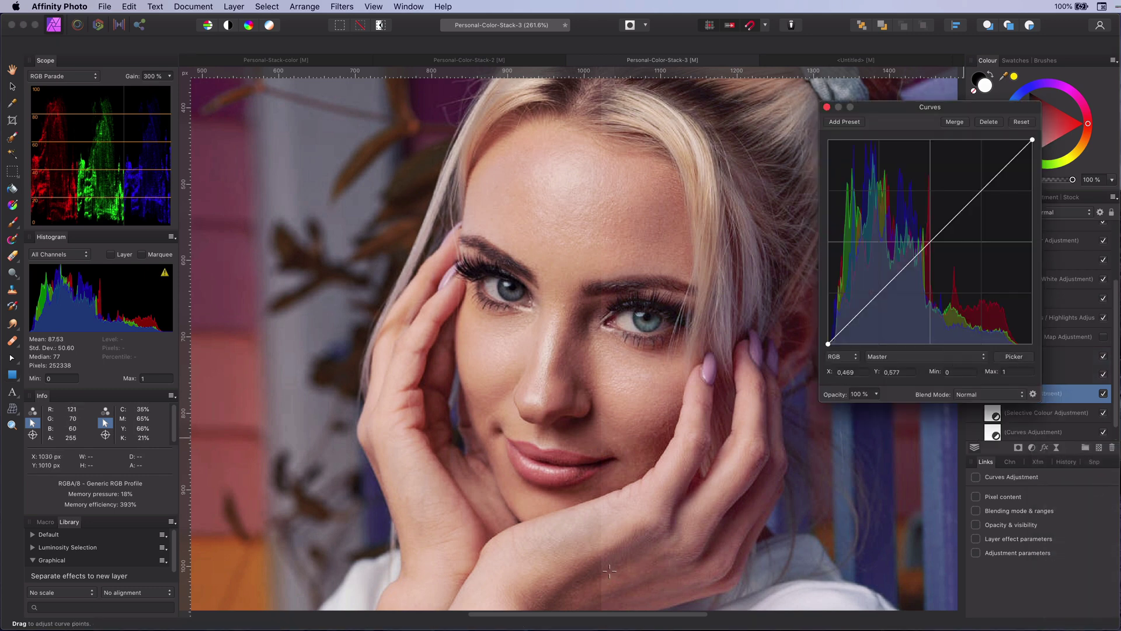
drag(610, 564, 610, 579)
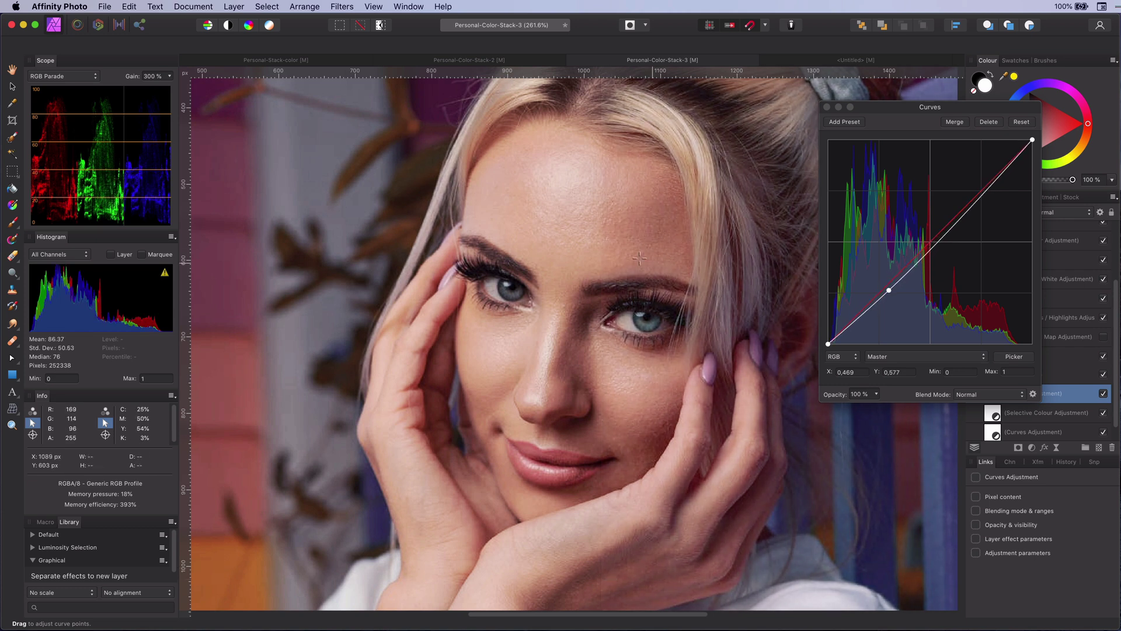
drag(607, 258, 607, 245)
click(827, 106)
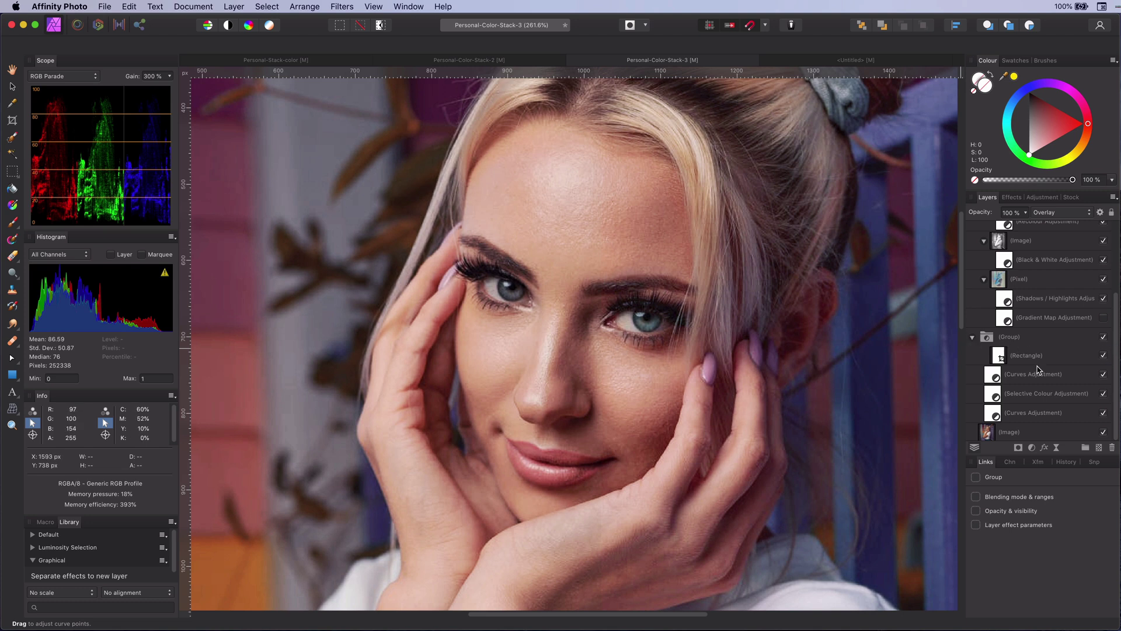
In the Overlay group's nested Recolour adjustment, lower the saturation, adjust the lightness and shift the hue to a warm orange
scroll(1038, 369, up, 5)
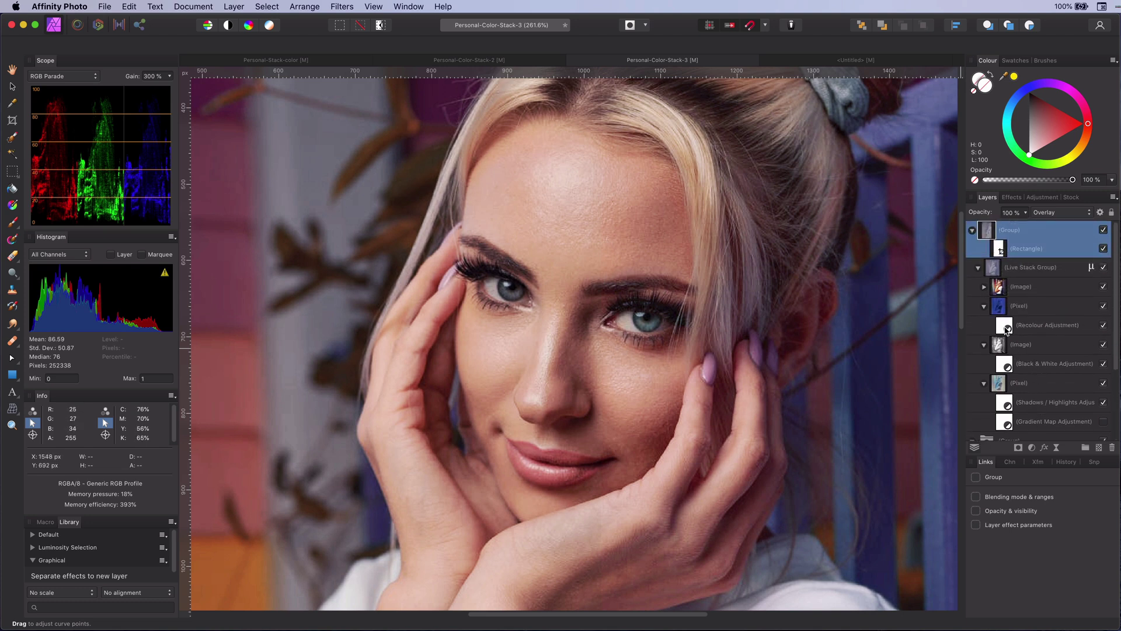
click(1007, 330)
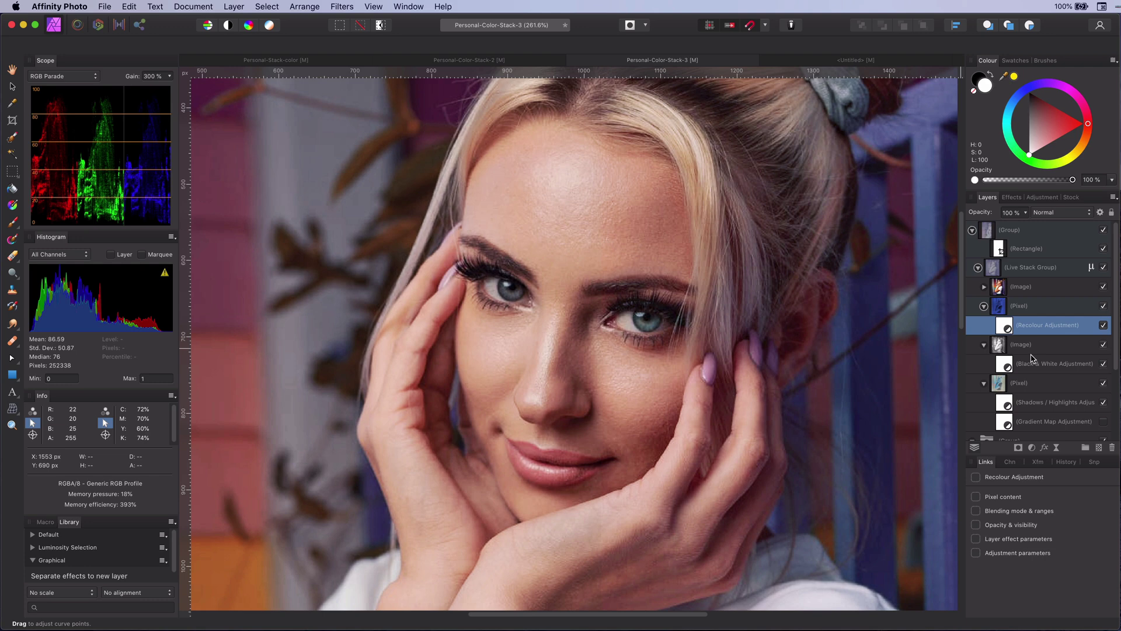
double_click(1004, 327)
drag(929, 349, 898, 349)
drag(871, 374, 841, 325)
click(826, 283)
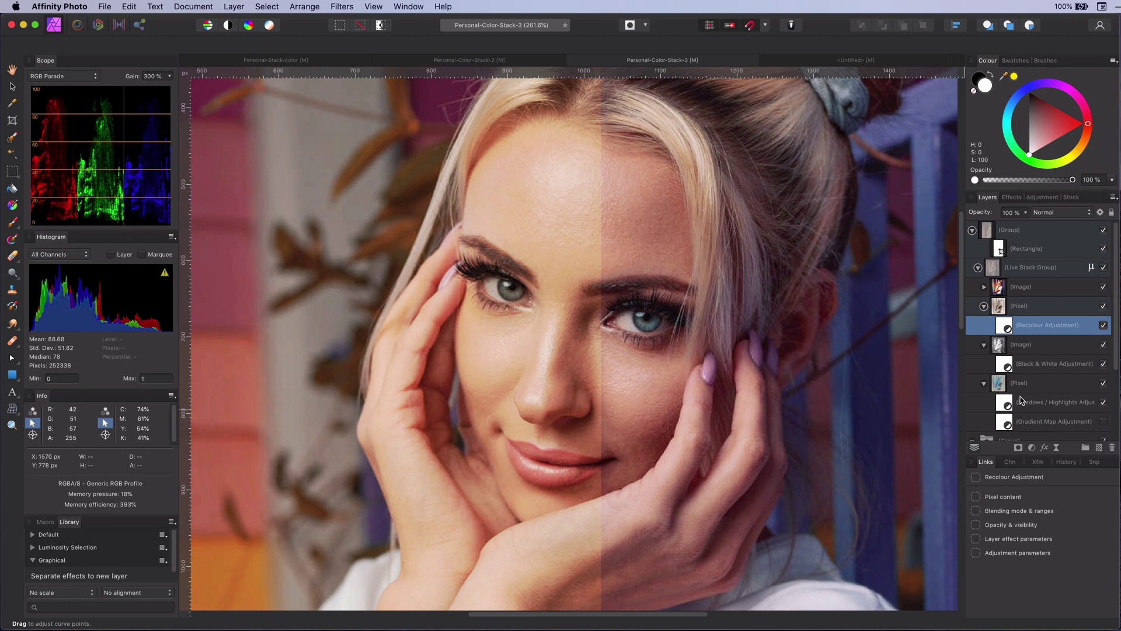
Toggle the visibility of the upper Curves adjustment in the lower group off and on to compare its effect
scroll(1019, 397, down, 4)
click(1104, 375)
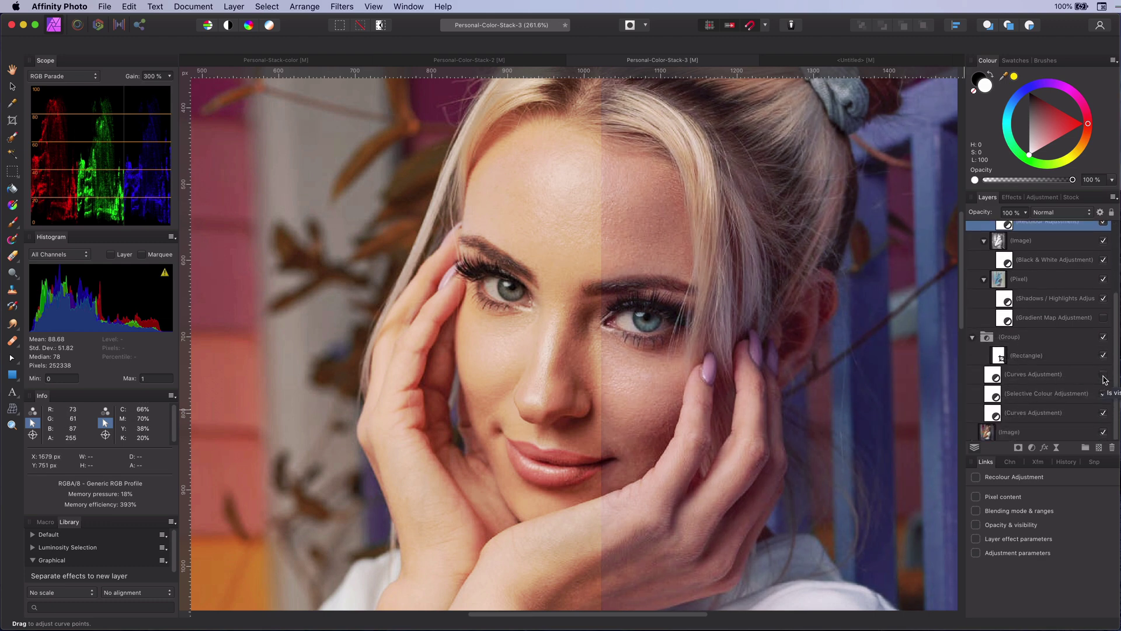
click(1104, 375)
For Neutrals in the Selective Colour adjustment, set cyan to 6%, magenta to 6%, yellow to 10% and black to -7%
double_click(1031, 401)
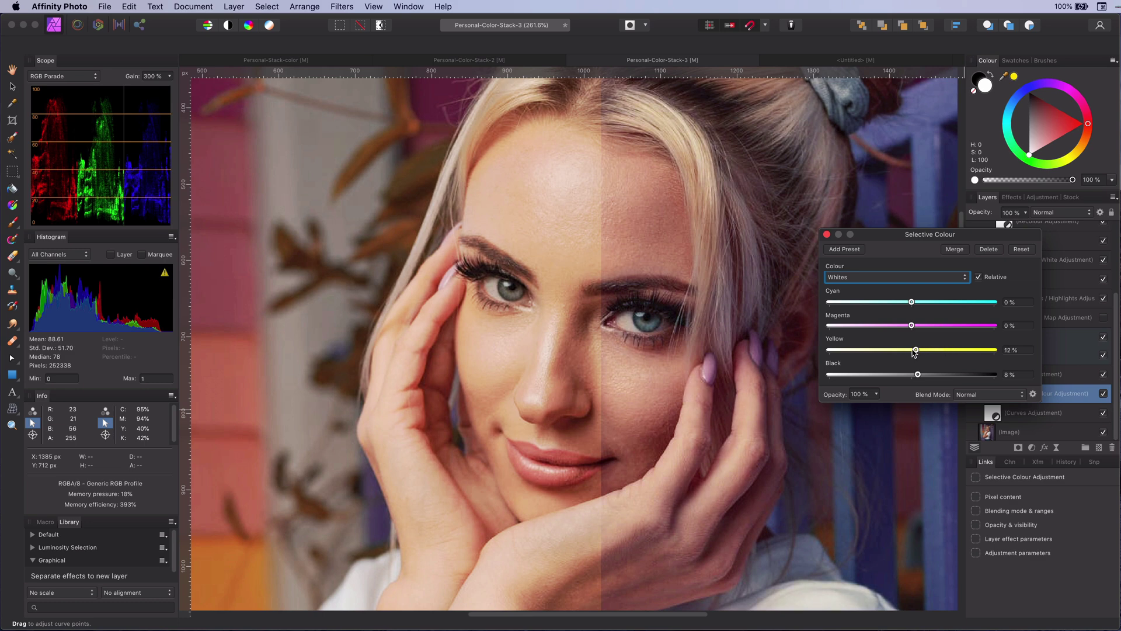
click(896, 276)
click(875, 287)
drag(927, 350, 911, 327)
drag(918, 374, 905, 374)
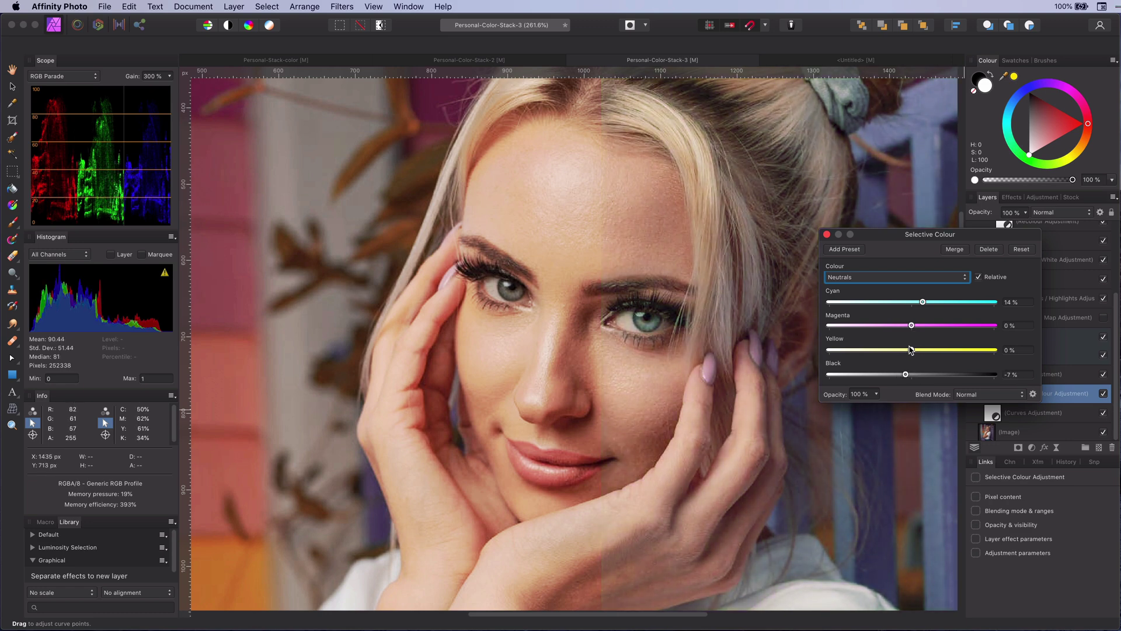
drag(910, 328, 916, 301)
drag(912, 349, 920, 349)
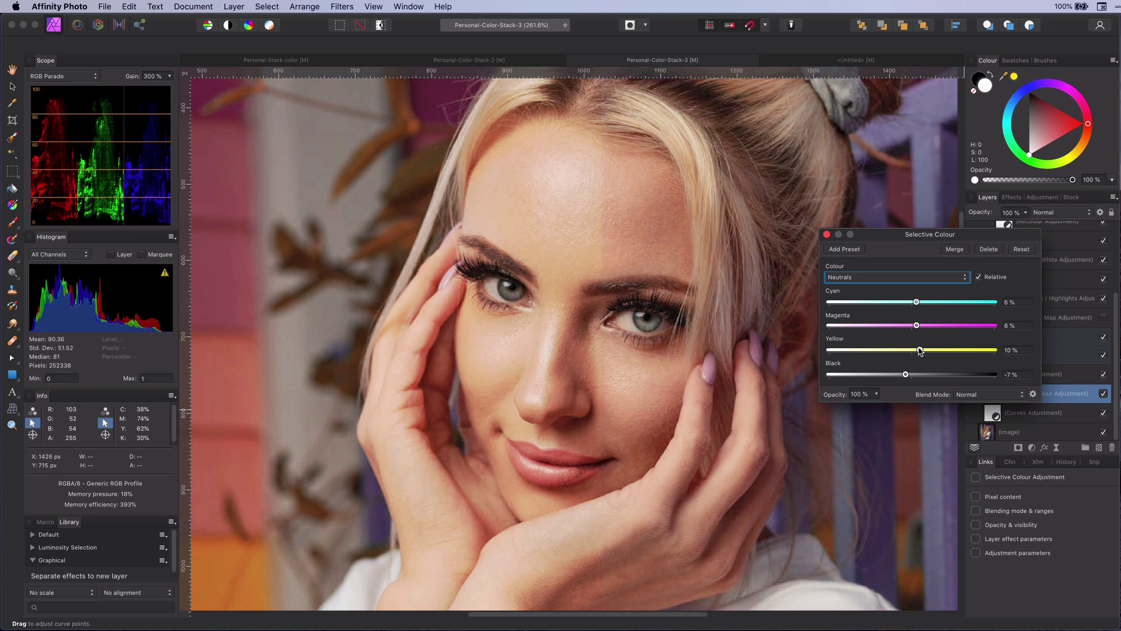
click(826, 235)
Reset the upper Curves adjustment and reshape it by raising the forehead's tone and slightly lowering the hand's tone
double_click(992, 373)
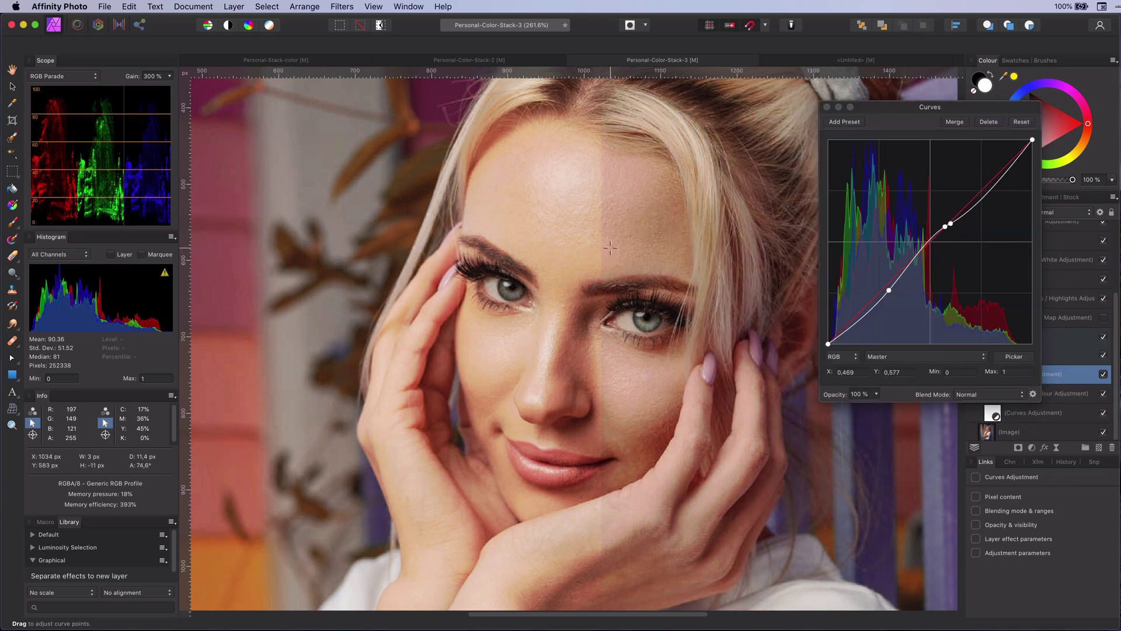
click(1021, 122)
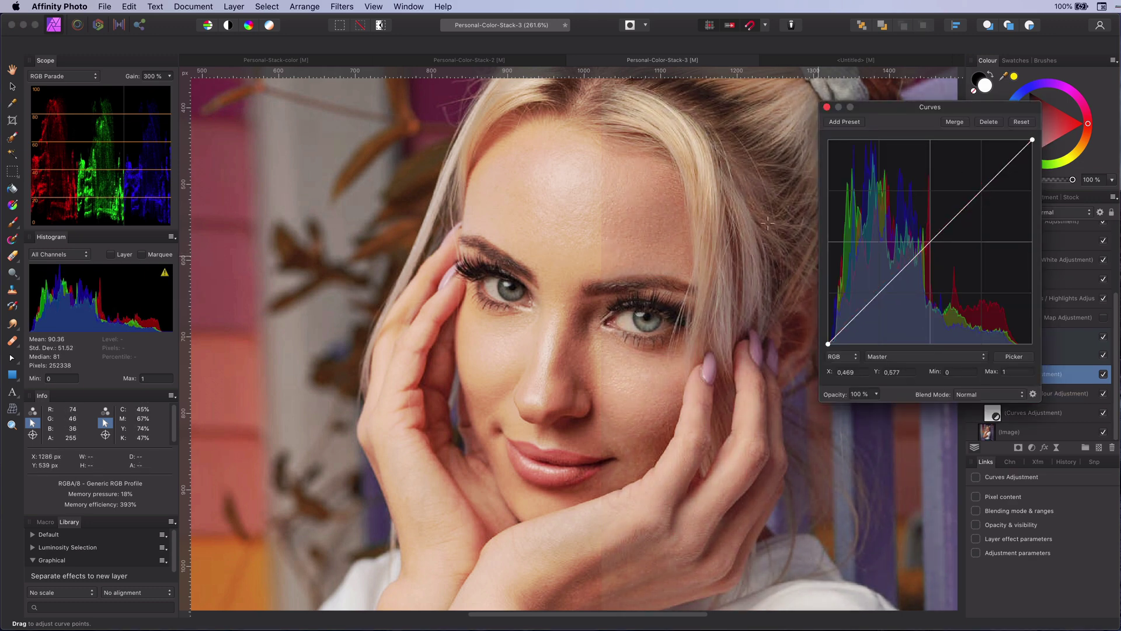
drag(618, 233, 619, 220)
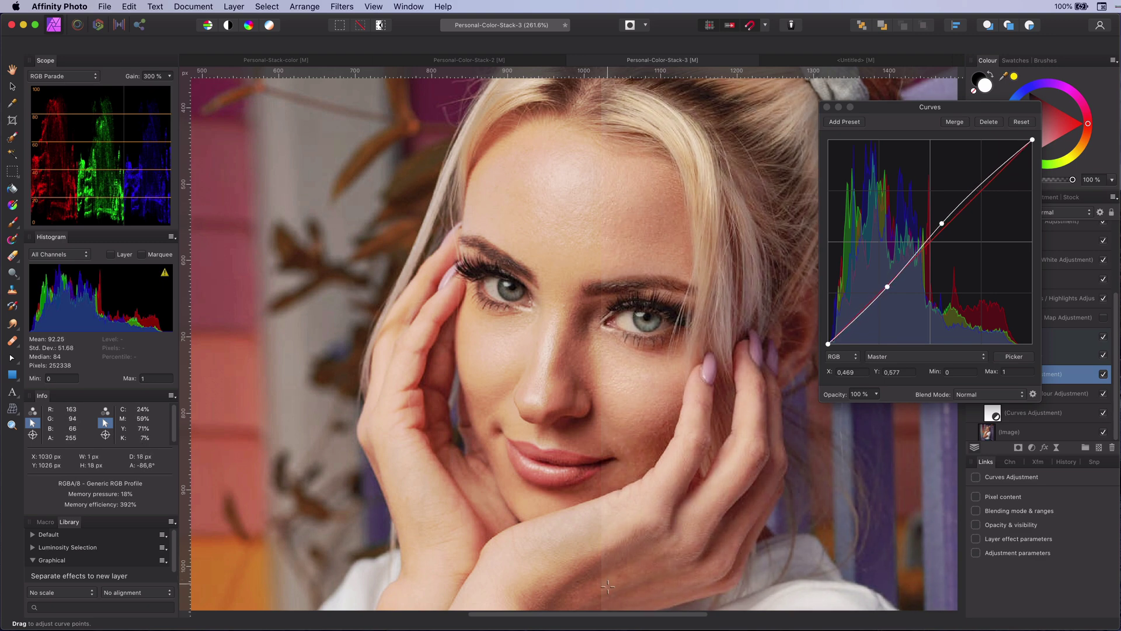
click(827, 107)
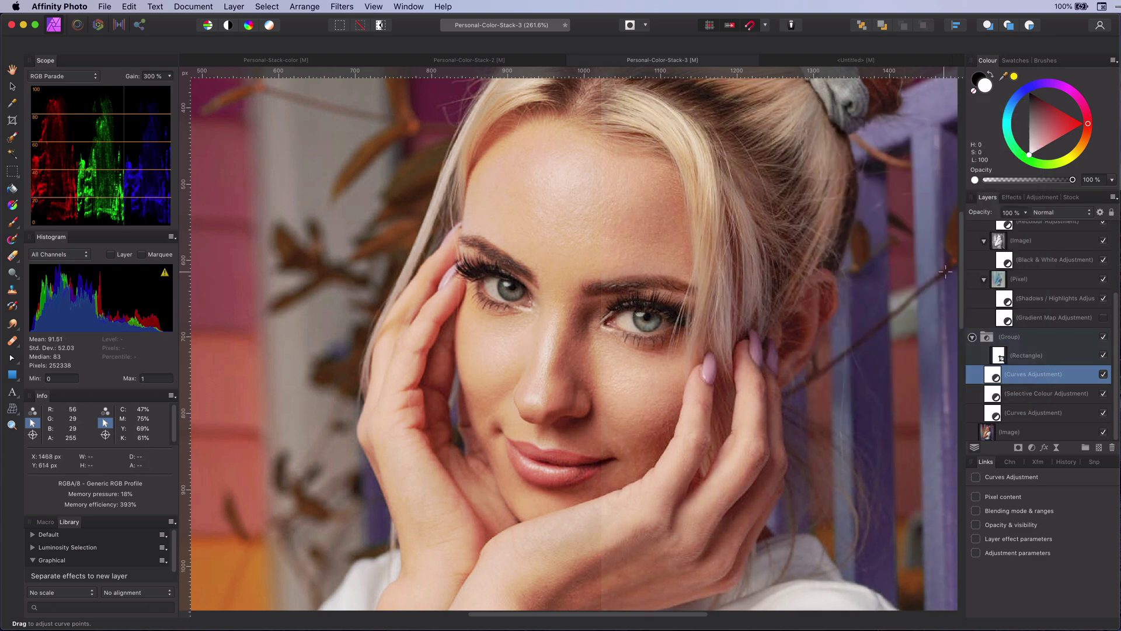
In the bottom Curves adjustment, lower the existing midpoint slightly and pull down the tones sampled on the hand and forehead
double_click(997, 414)
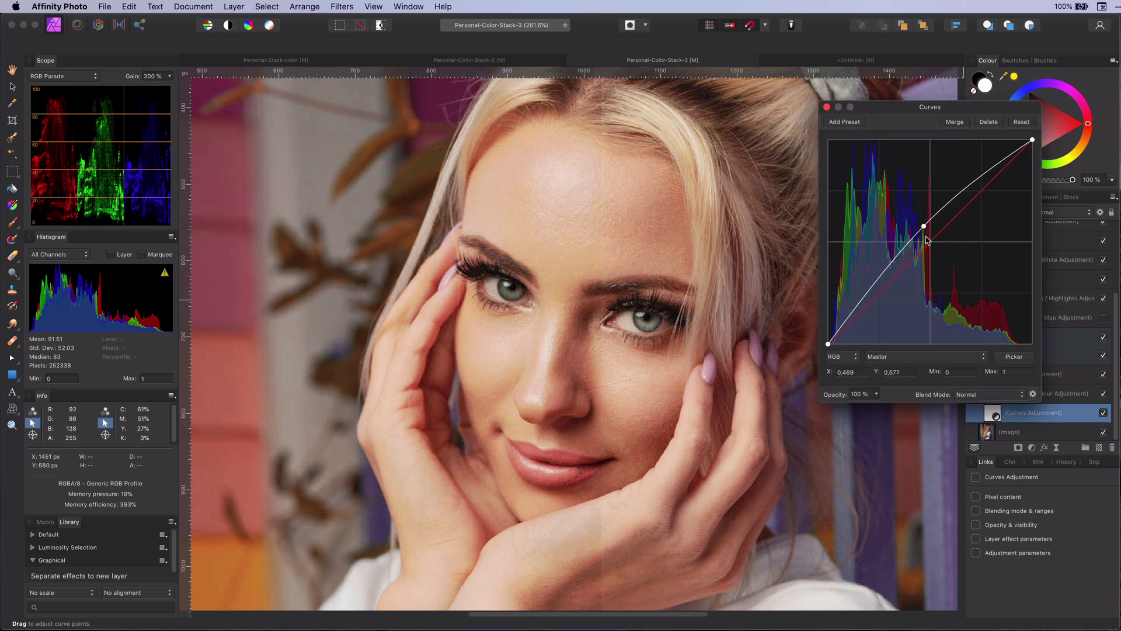
mouse_move(924, 227)
mouse_down()
mouse_move(924, 243)
mouse_move(923, 229)
mouse_up()
drag(607, 577, 608, 585)
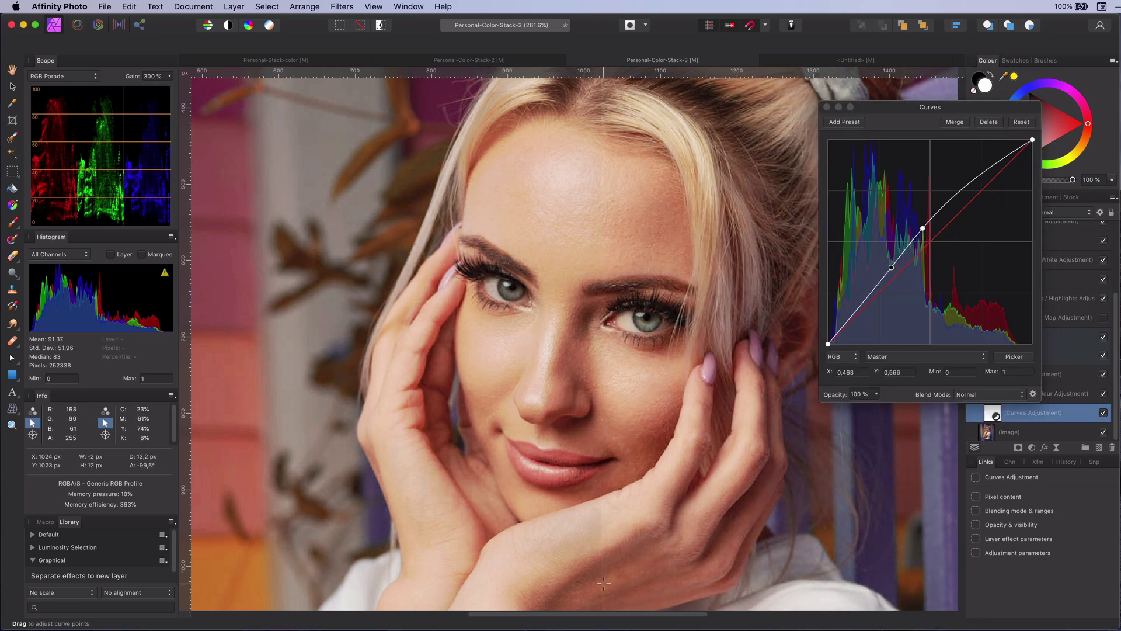
drag(604, 187, 603, 196)
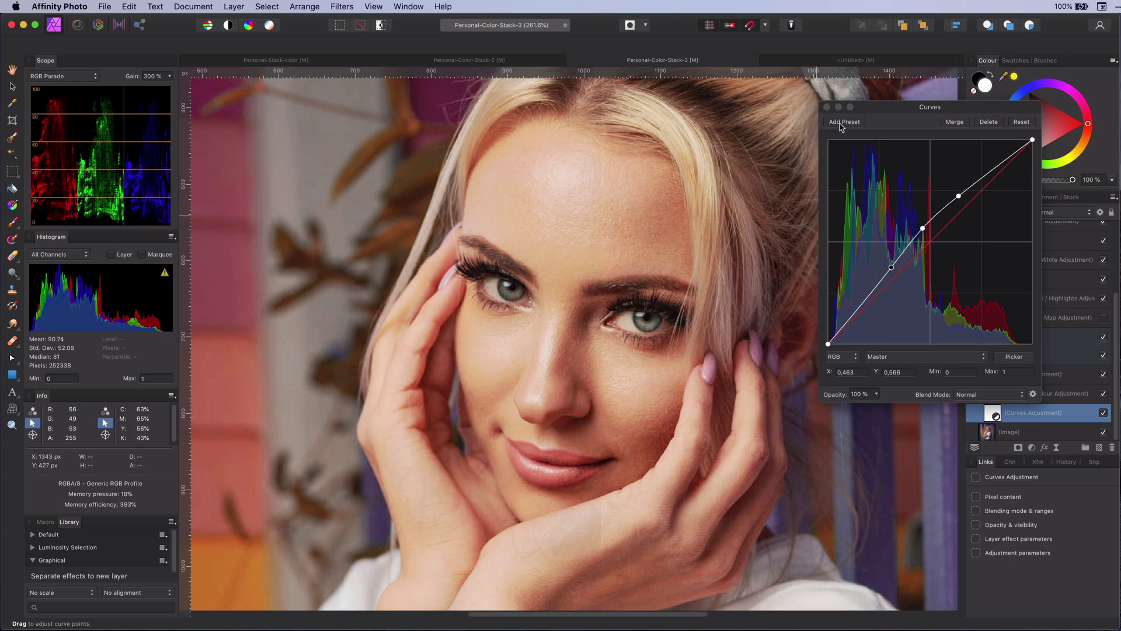
click(827, 107)
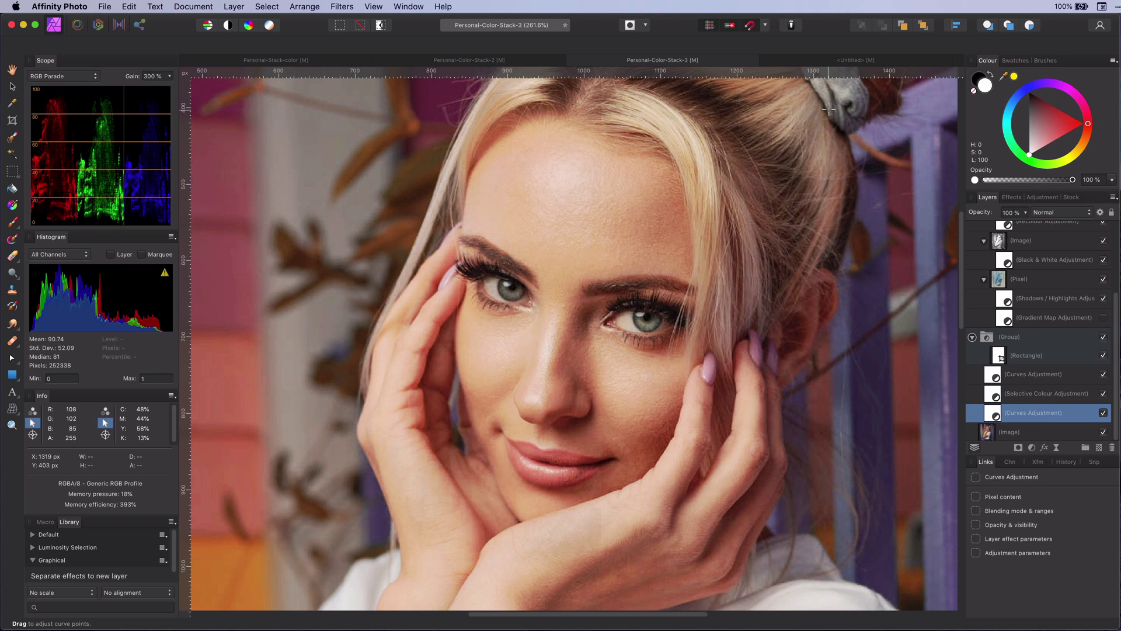